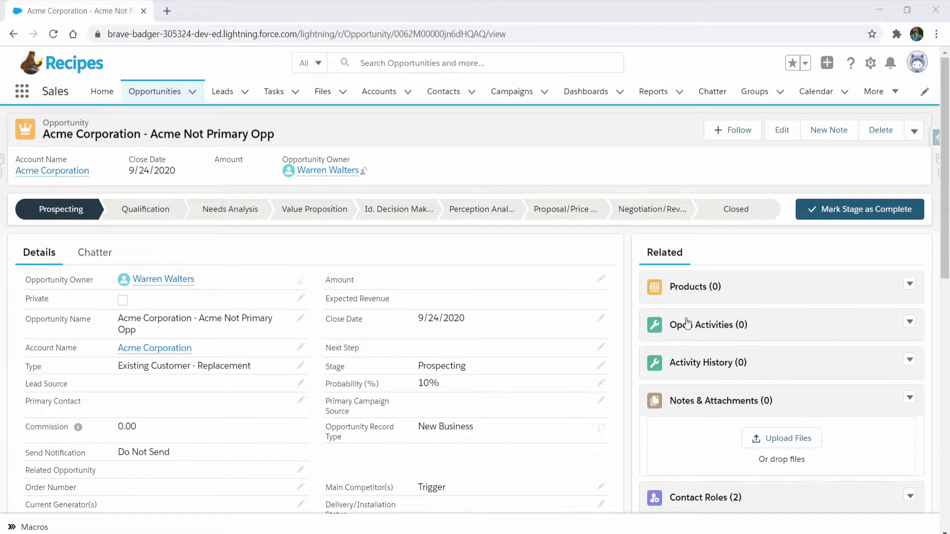
Check the two contact roles on the Acme Not Primary Opp opportunity, then return to the top.
scroll(547, 223, "down", 4)
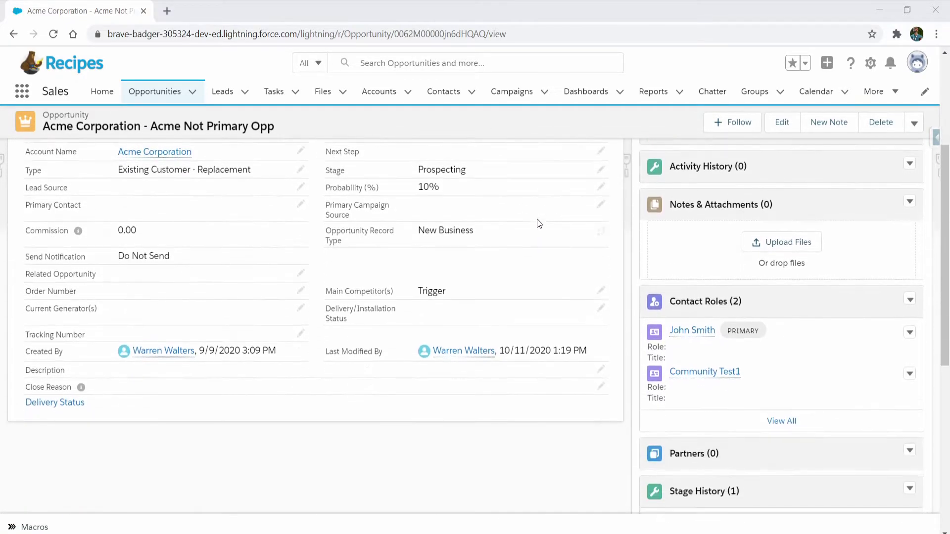
mouse_move(690, 331)
mouse_move(701, 378)
scroll(494, 387, "up", 5)
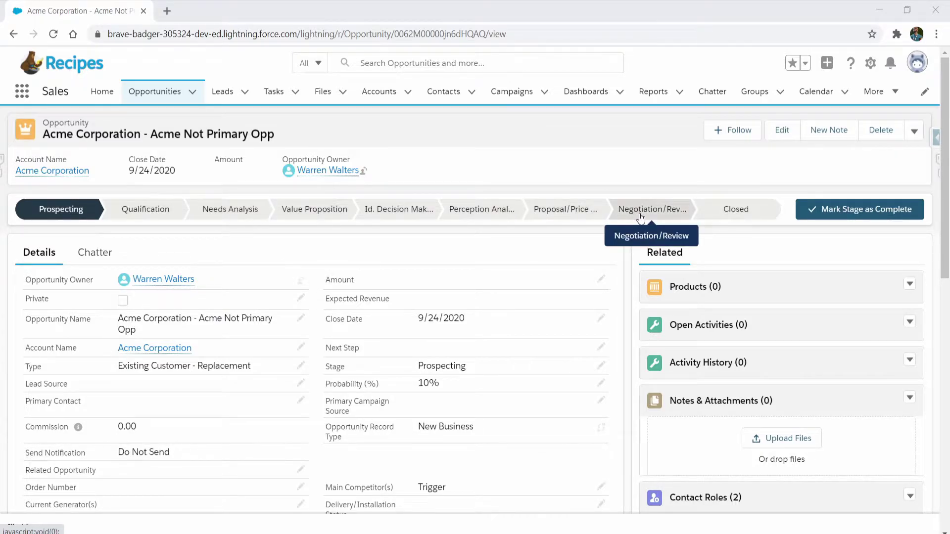
Go to Setup through Edit Object and find Email Alerts using a Quick Find search for 'email alert'.
left_click(871, 63)
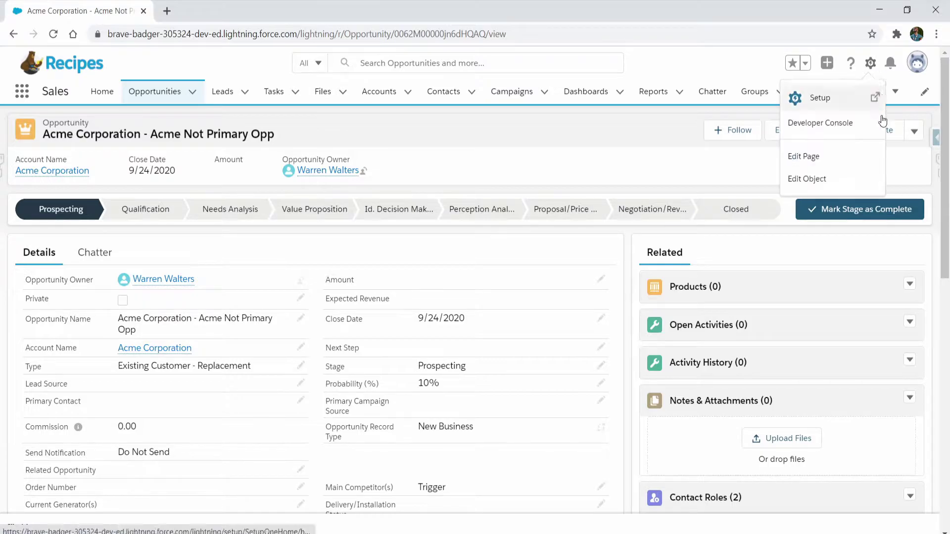
left_click(857, 183)
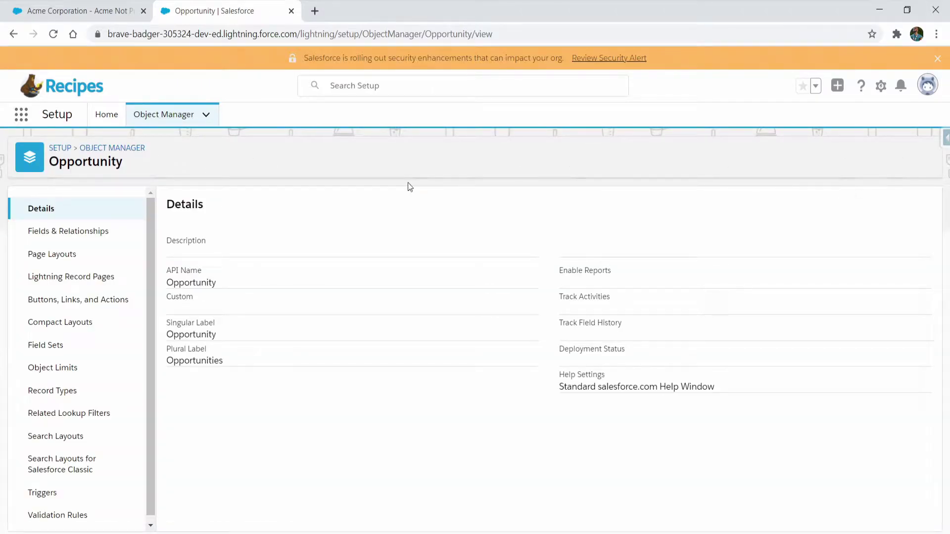
left_click(111, 124)
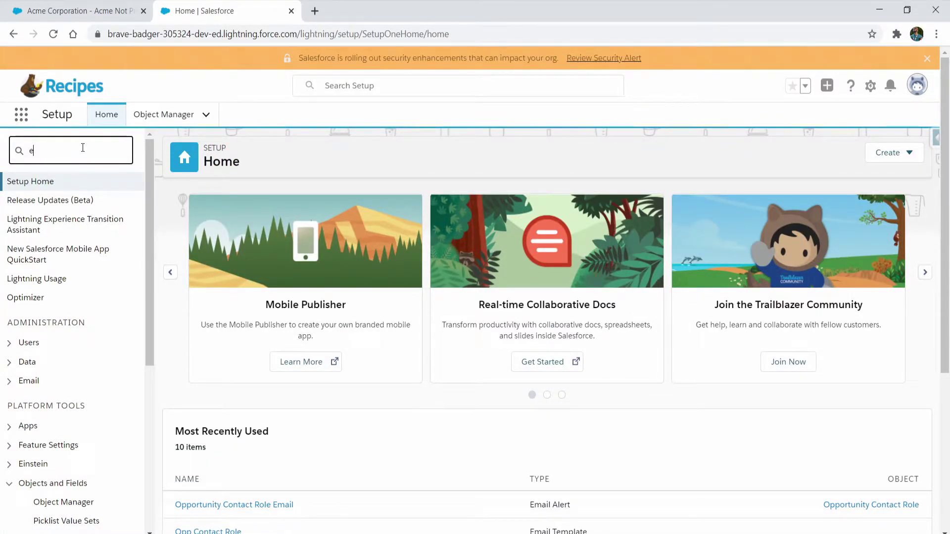
left_click(83, 147)
type("email alert")
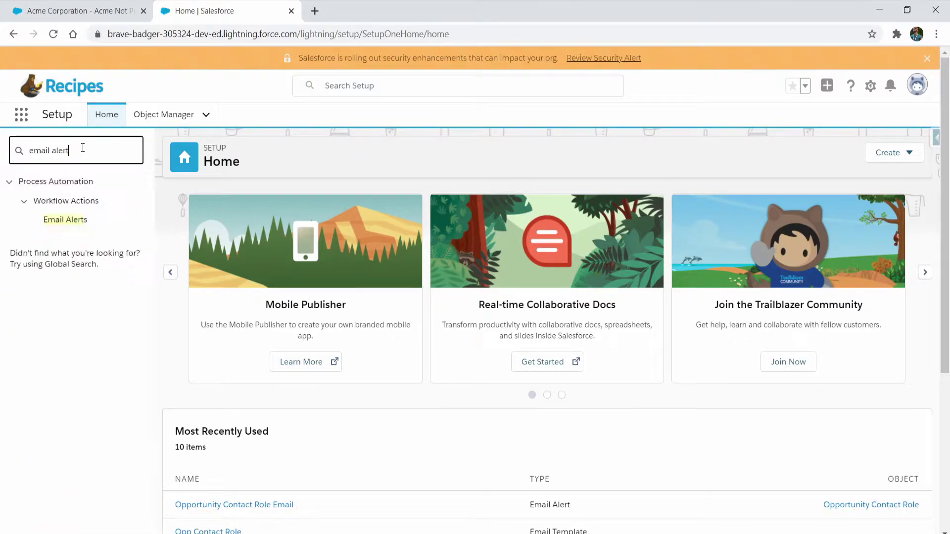
left_click(79, 222)
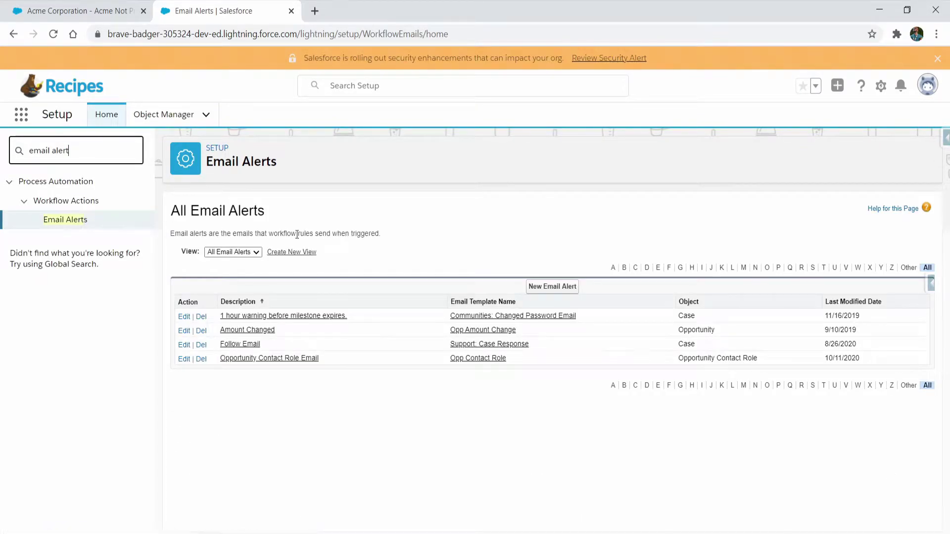
Open the Opportunity Contact Role Email alert and check its Related Contact recipient and Opportunity Contact Role object.
left_click(294, 359)
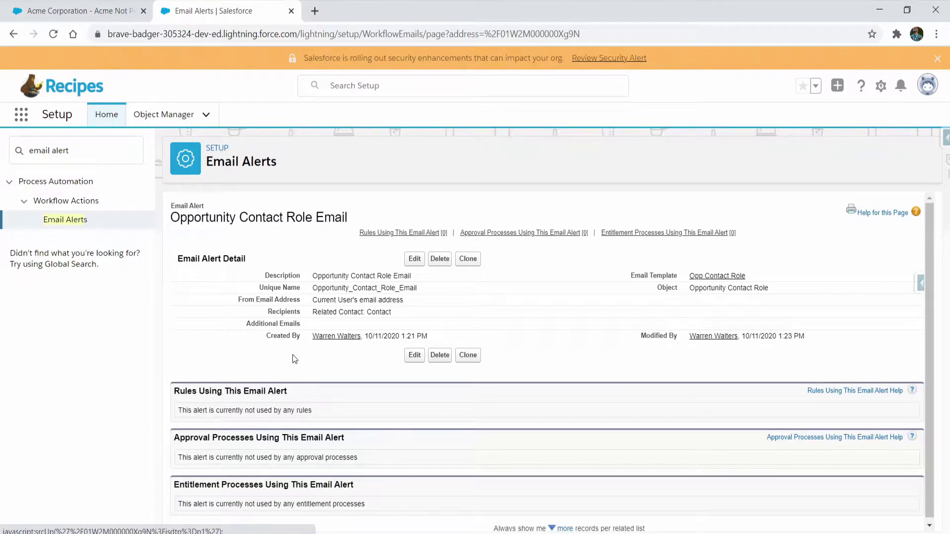
left_click_drag(313, 317, 390, 312)
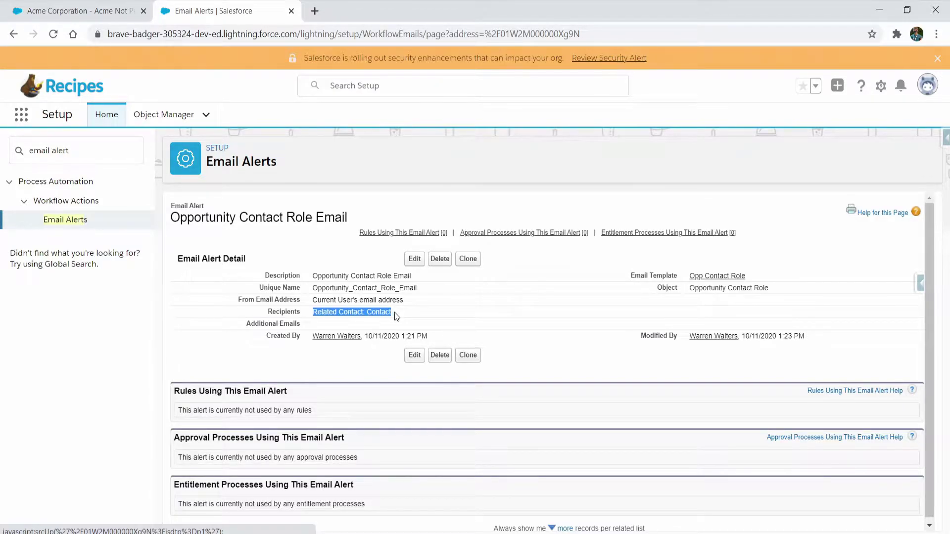
left_click(398, 313)
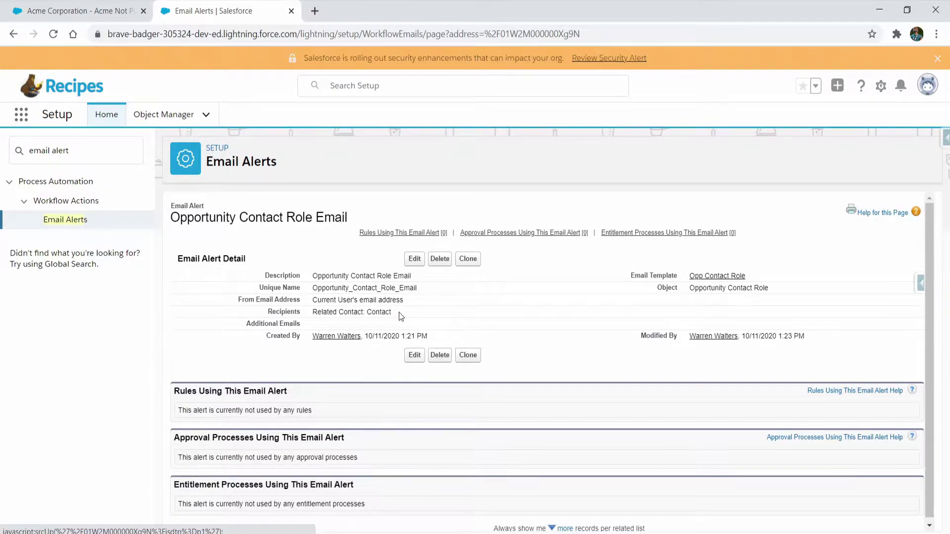
triple_click(723, 300)
left_click_drag(724, 301, 700, 289)
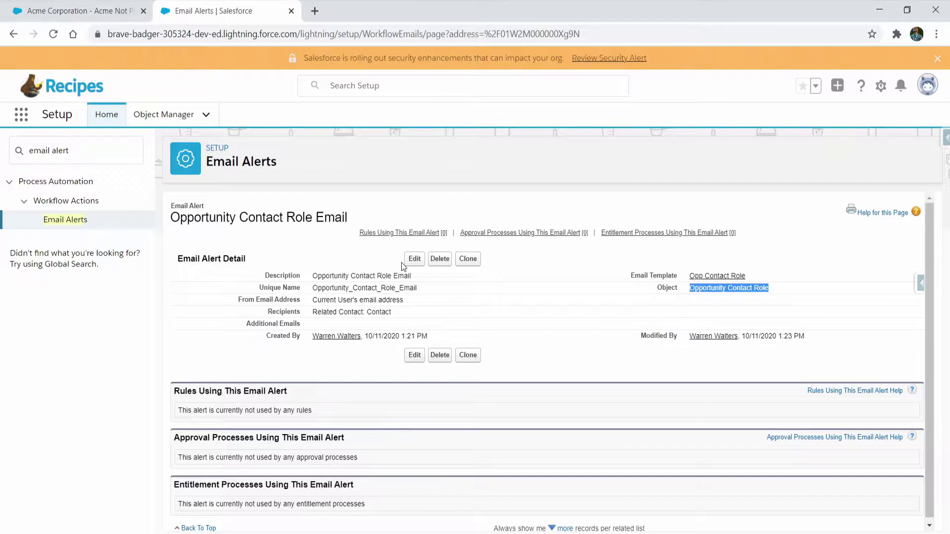
left_click(498, 299)
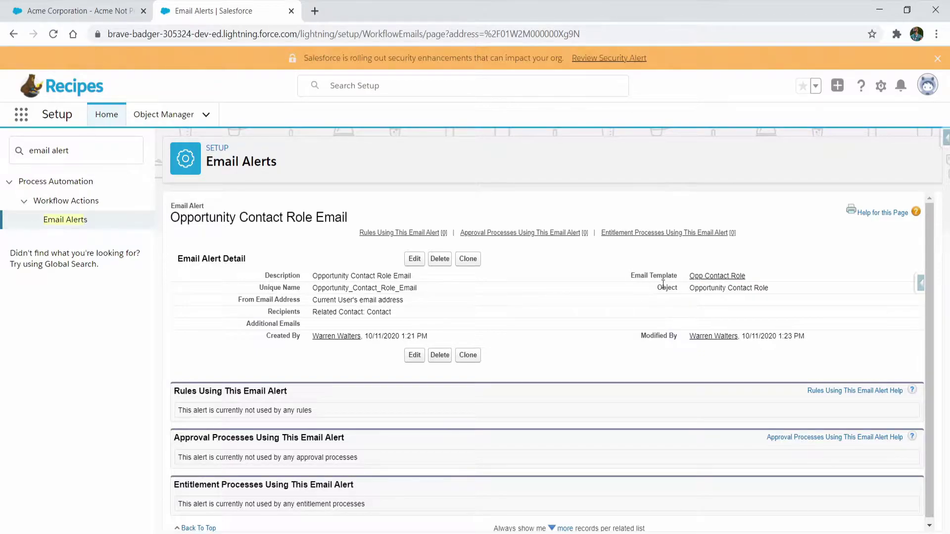
Open the Opp Contact Role email template for editing.
left_click(697, 277)
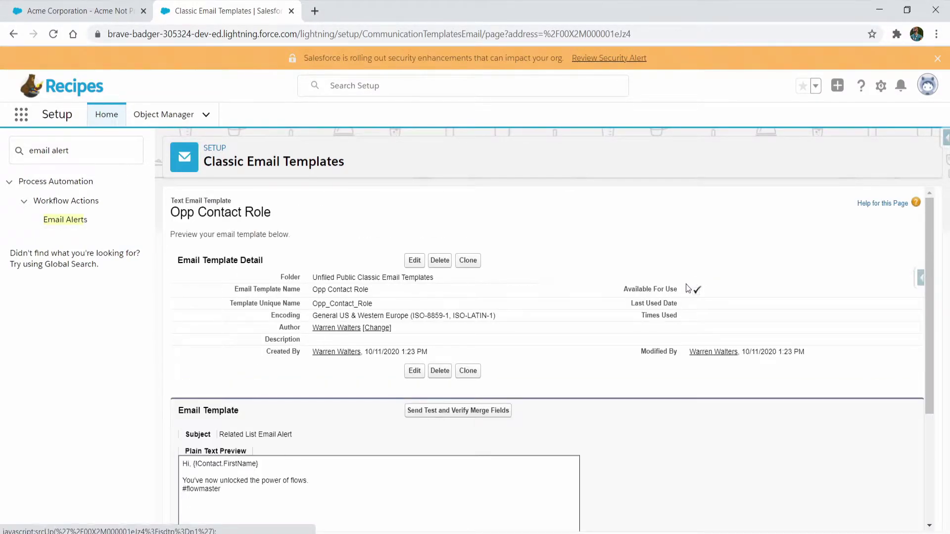
scroll(678, 301, "down", 3)
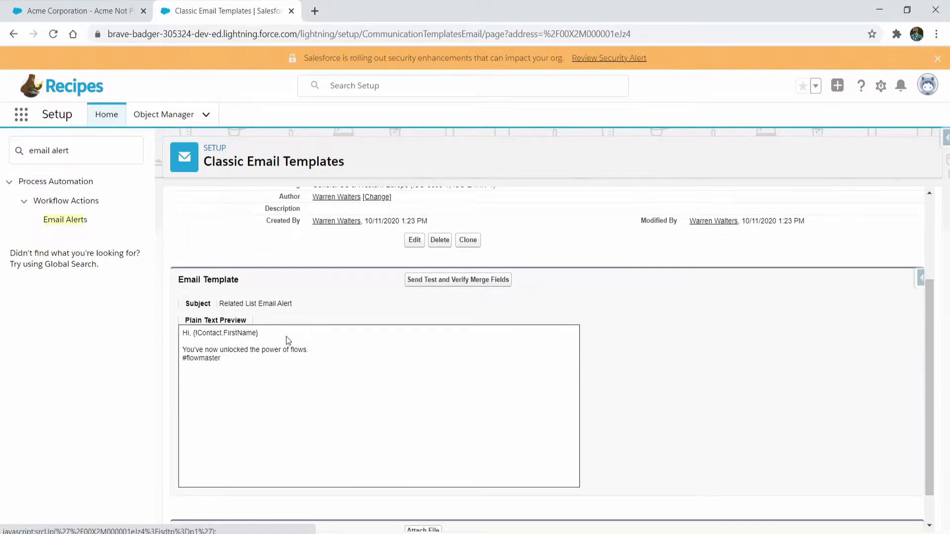
left_click(414, 241)
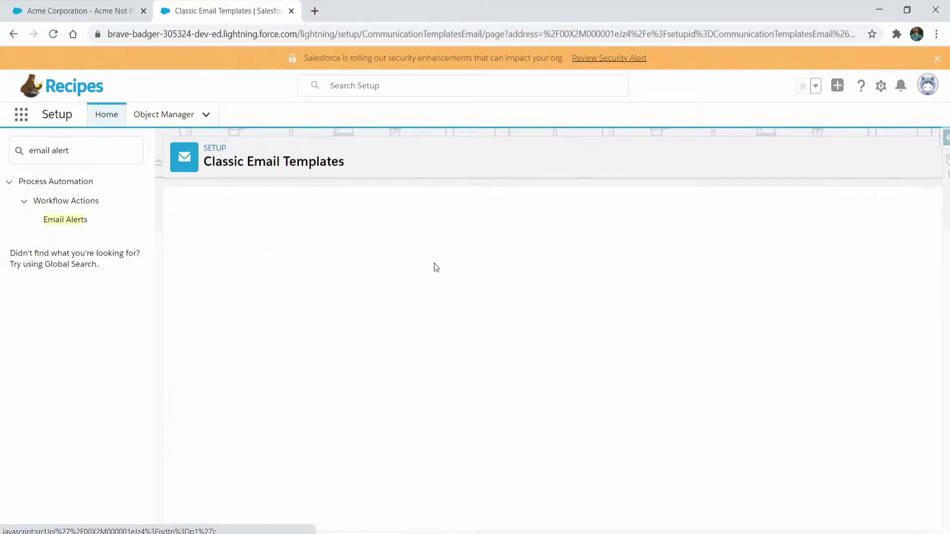
Insert the Opportunity Contact Role ID merge field on a new line below the greeting.
left_click(331, 355)
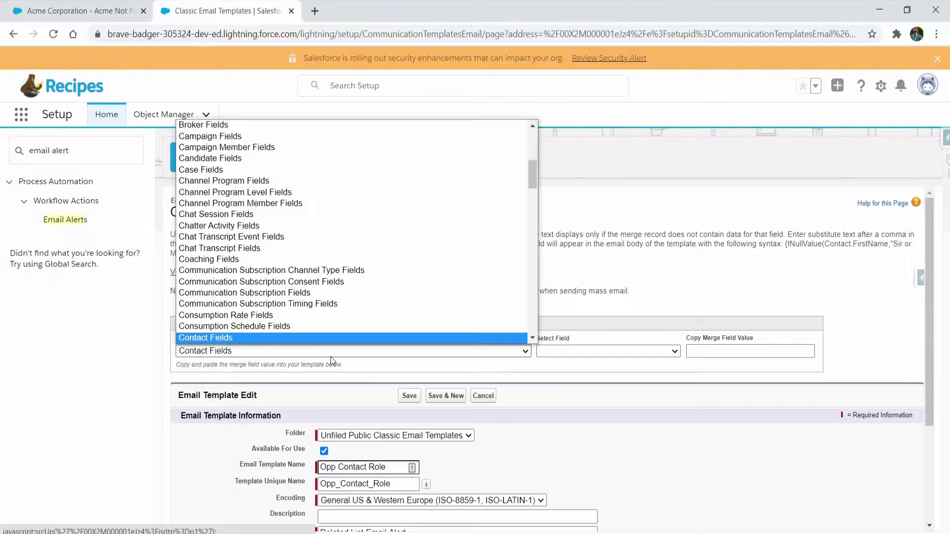
type("opp")
scroll(298, 303, "down", 4)
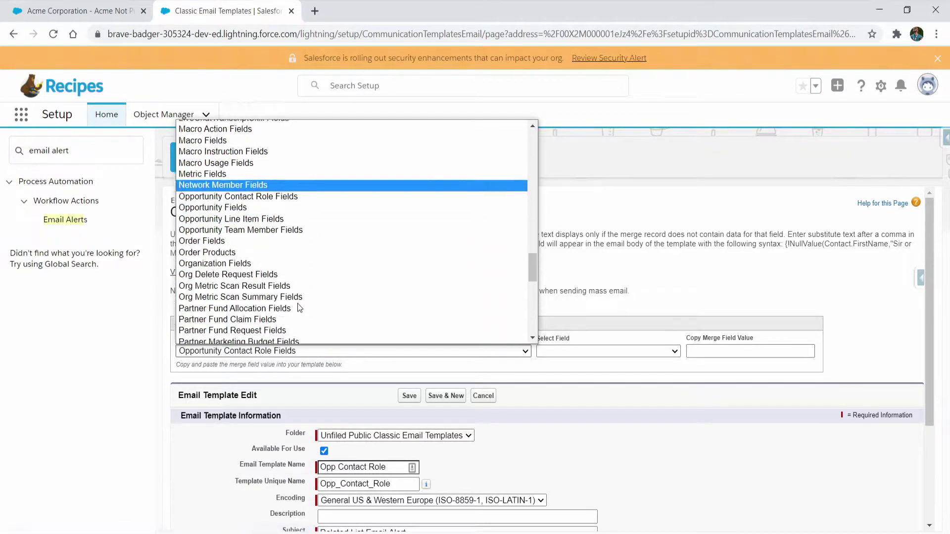
key("Escape")
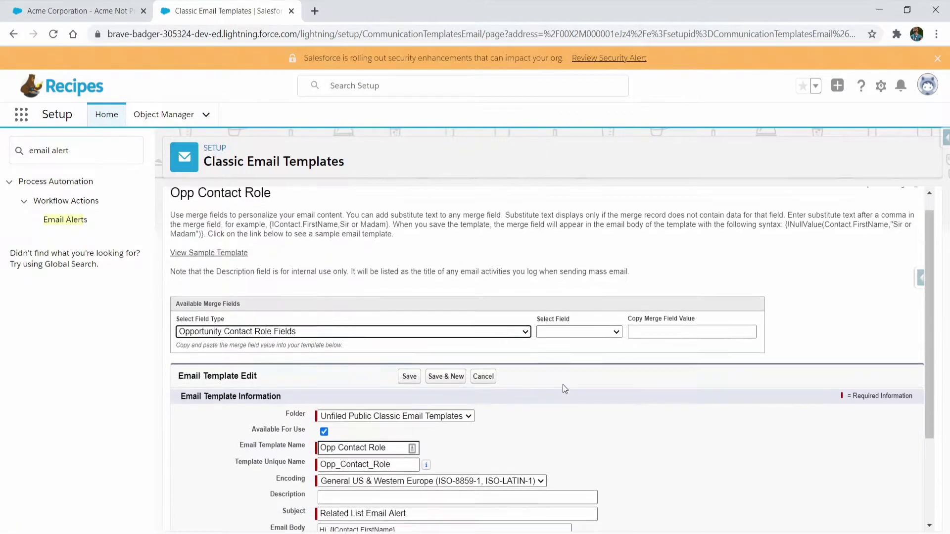
scroll(563, 384, "down", 1)
left_click(593, 287)
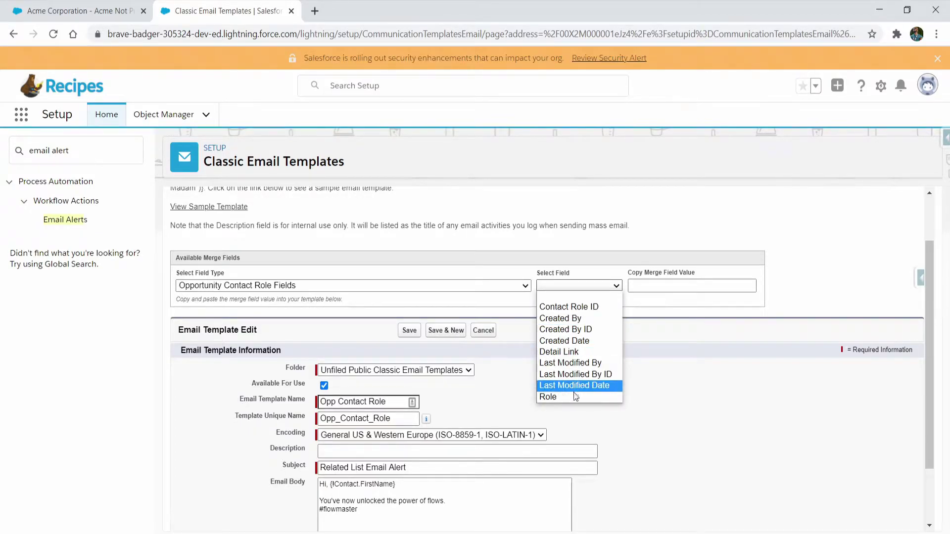
left_click(587, 304)
scroll(586, 351, "down", 2)
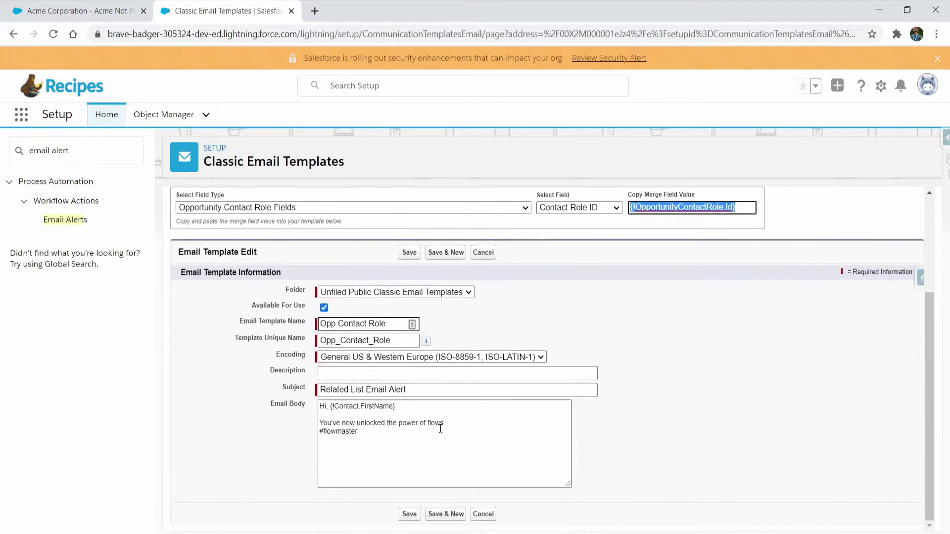
left_click(458, 411)
key("Return")
key("ctrl+v")
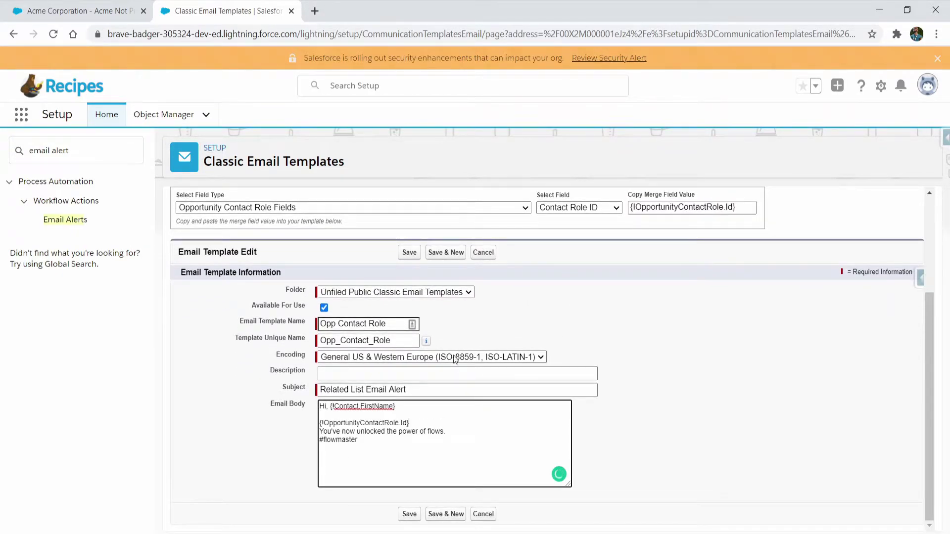
Add the Opportunity Stage merge field on the line after the contact role ID.
left_click(337, 212)
scroll(328, 349, "down", 4)
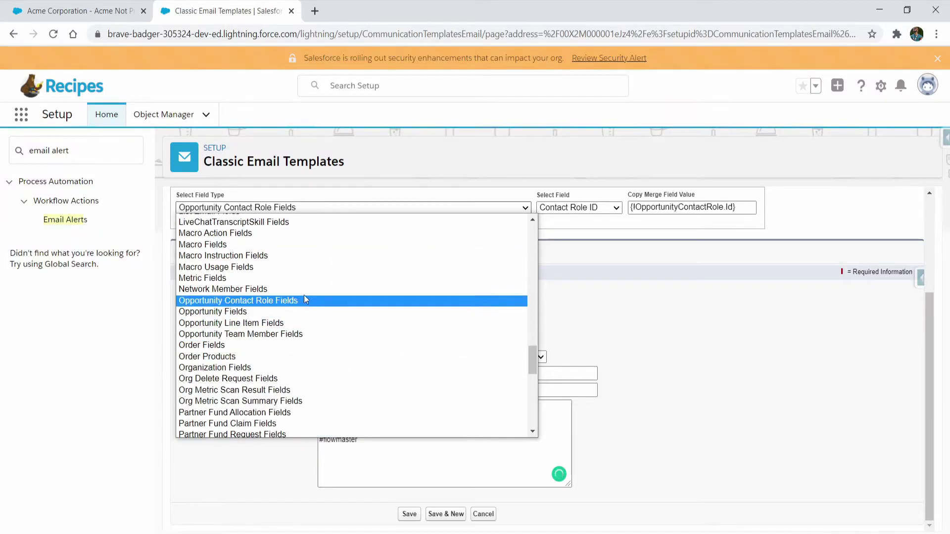
left_click(303, 311)
left_click(595, 207)
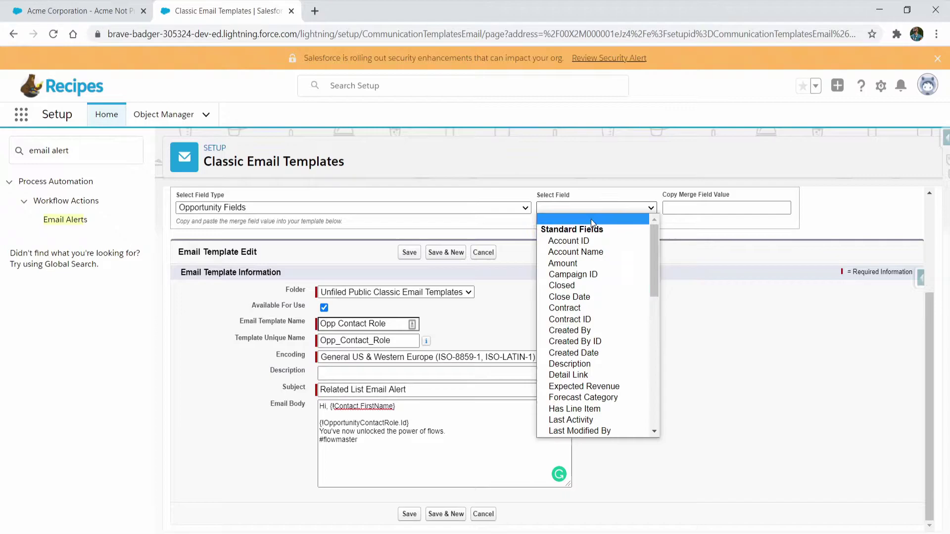
scroll(599, 297, "down", 10)
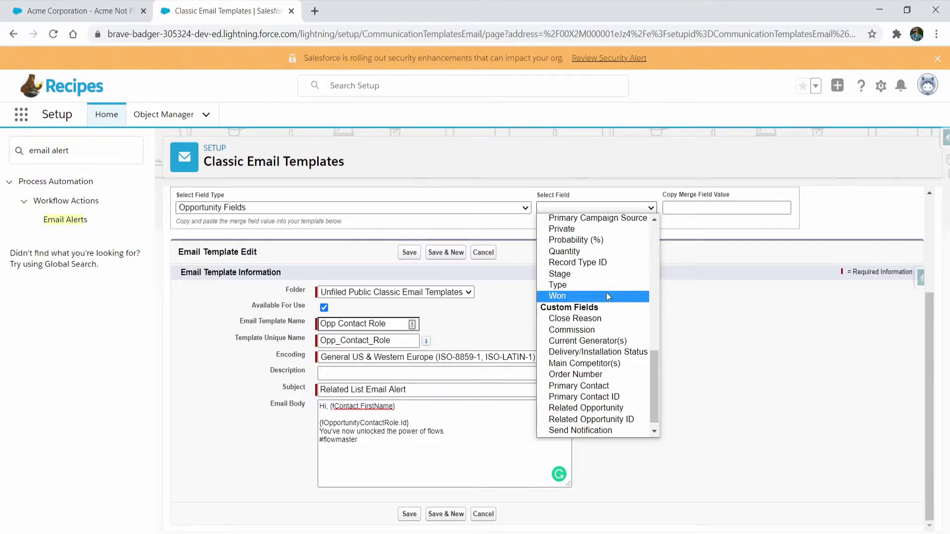
left_click(607, 273)
left_click(438, 424)
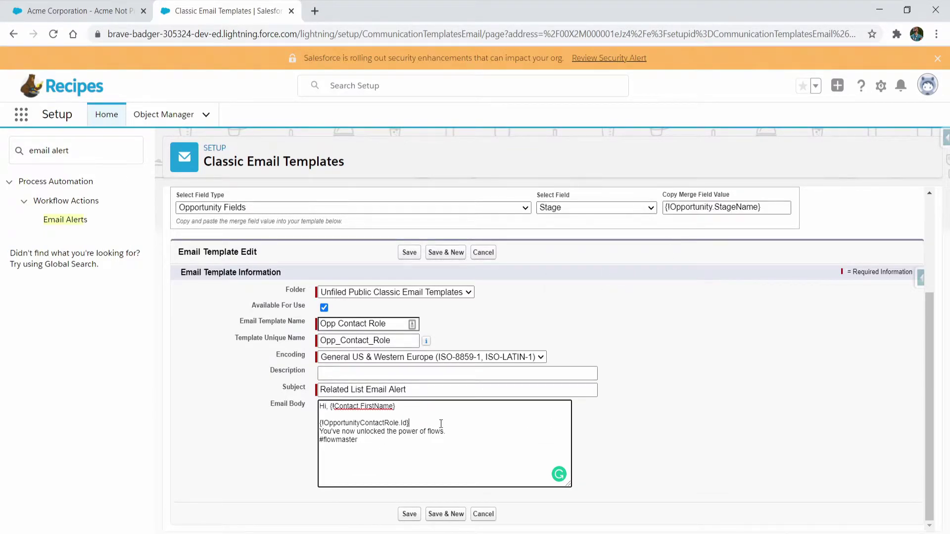
key("Return")
key("ctrl+v")
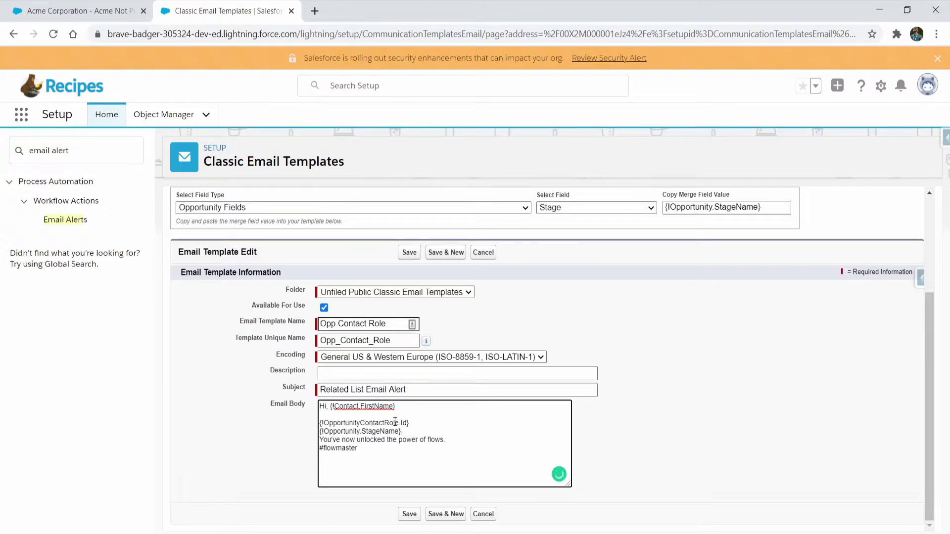
key("Return")
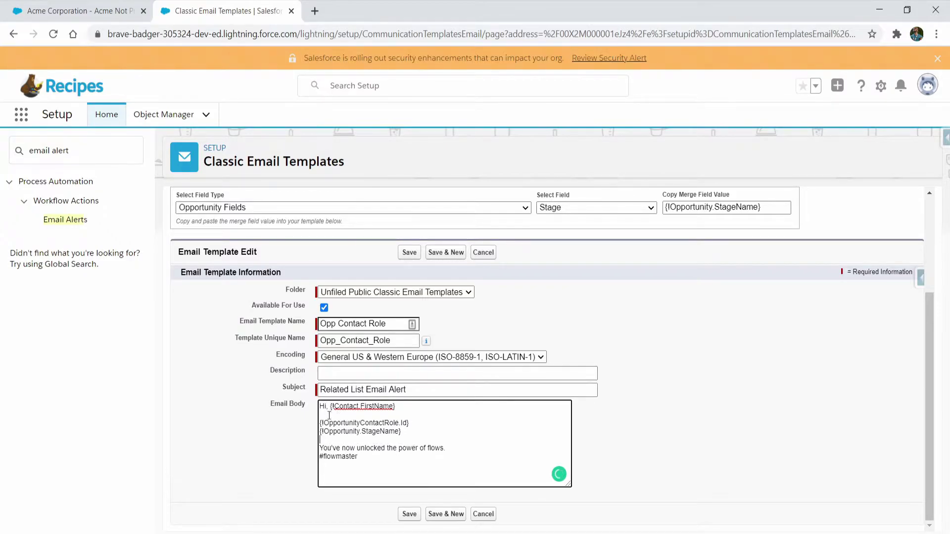
Label the merge-field lines with 'Opp Stage:' and 'Opp Contact Role:'.
type("Opp Stage: ")
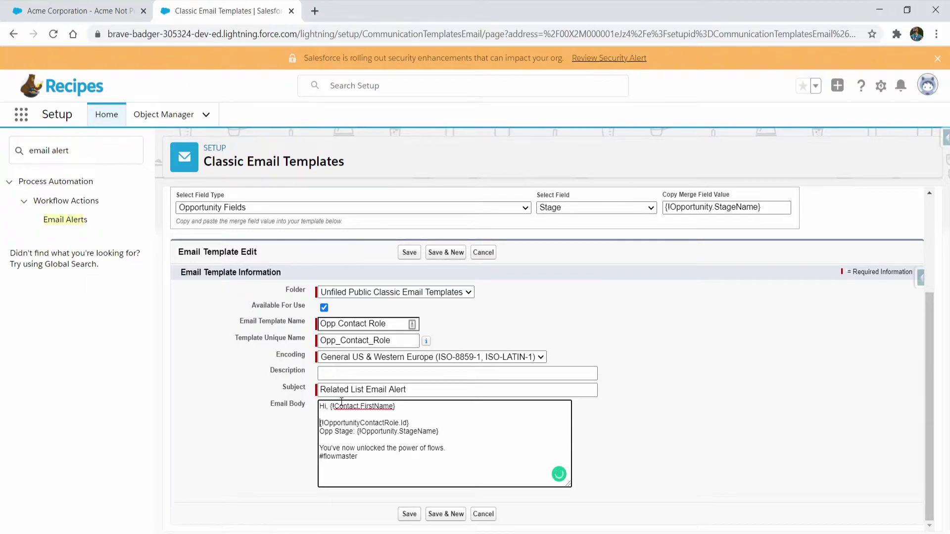
type("Opp Contact R")
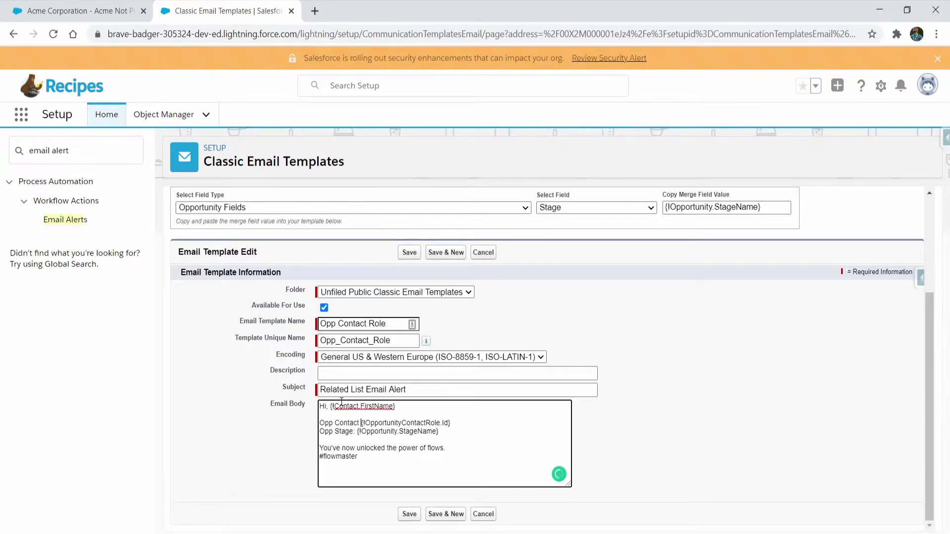
type("ole:")
key("Menu")
key("Escape")
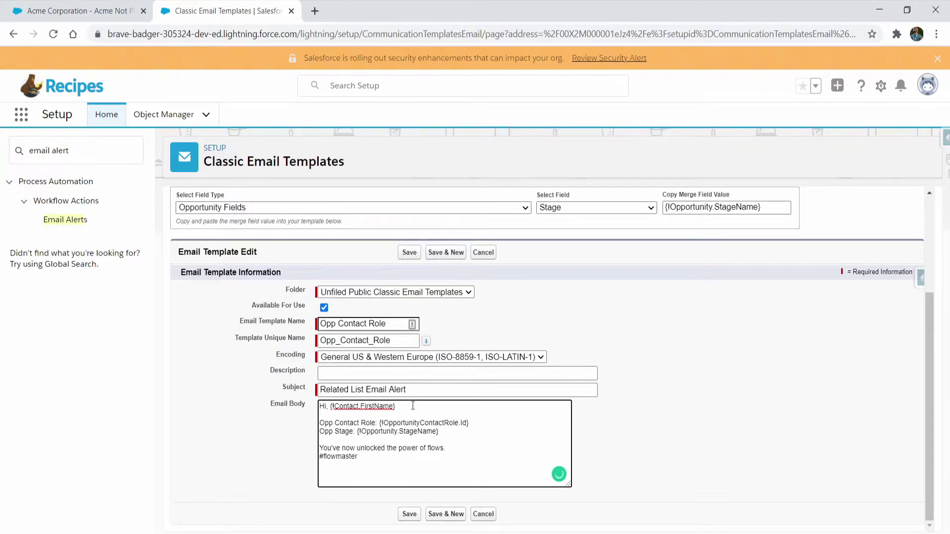
double_click(338, 409)
left_click(430, 421)
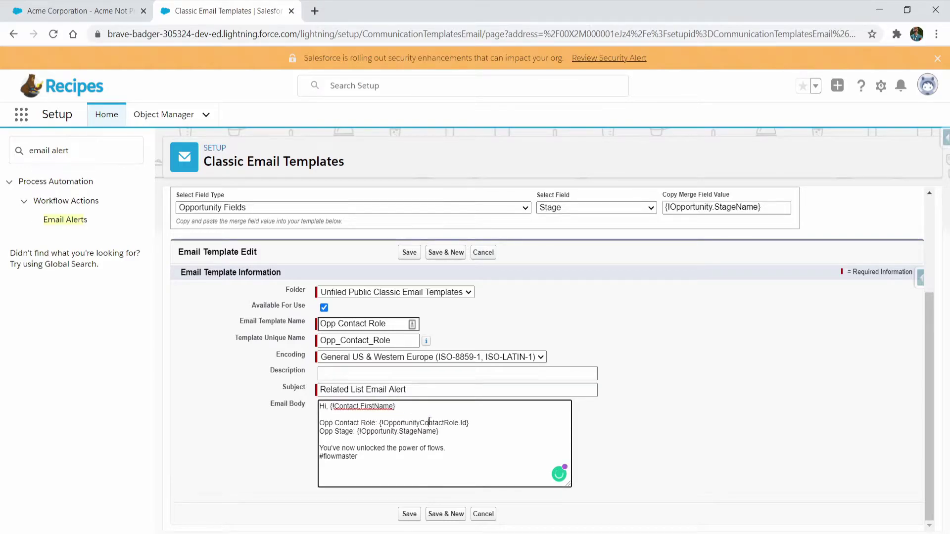
Save the Opp Contact Role template and open Flows through a Quick Find search for 'flow'.
left_click(404, 515)
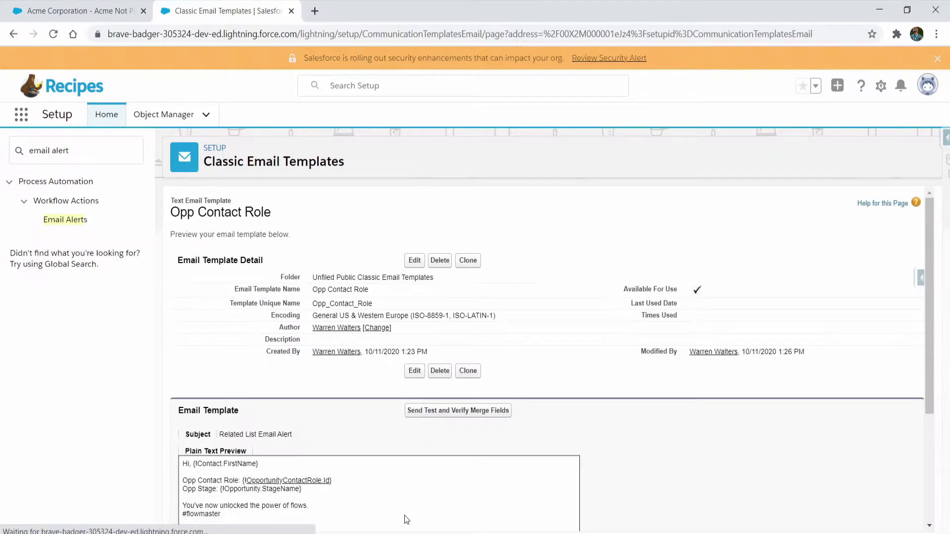
double_click(109, 156)
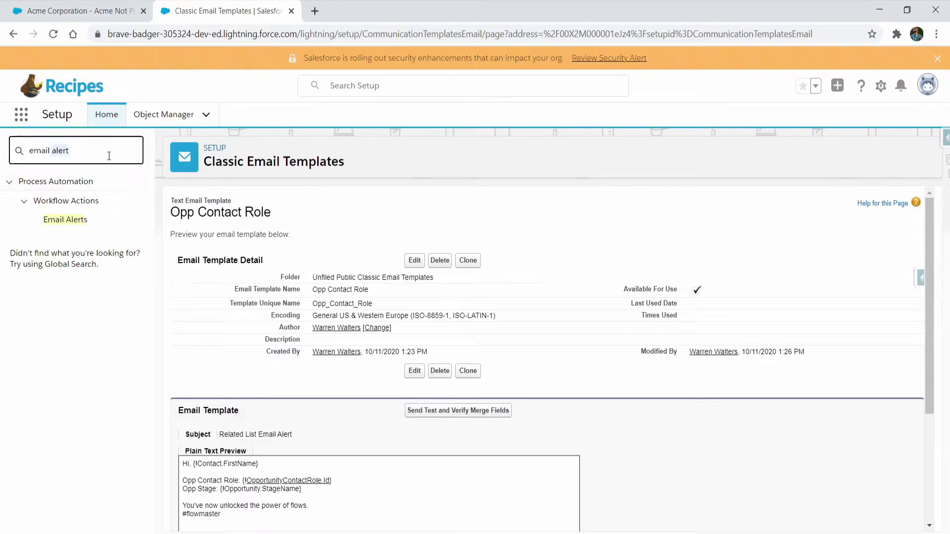
key("ctrl+a")
key("BackSpace")
type("fl")
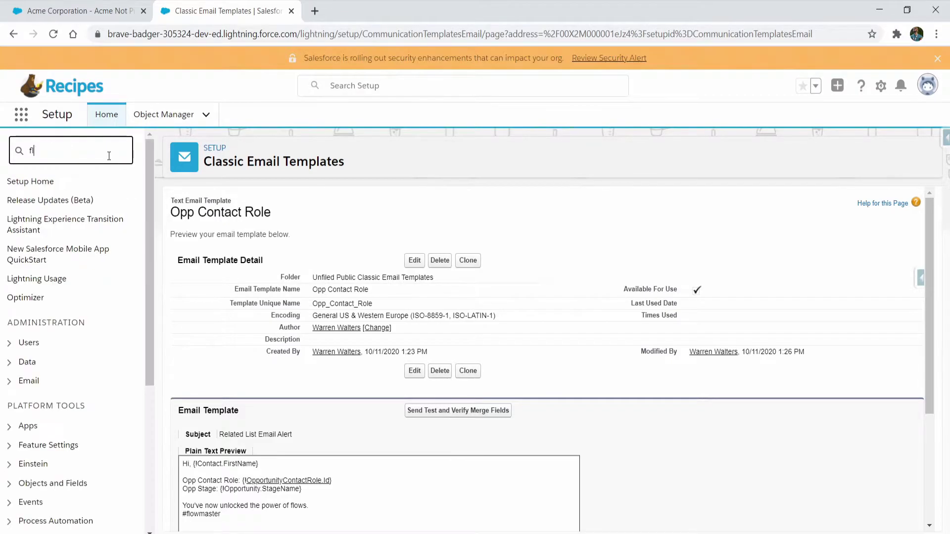
type("ow")
left_click(43, 276)
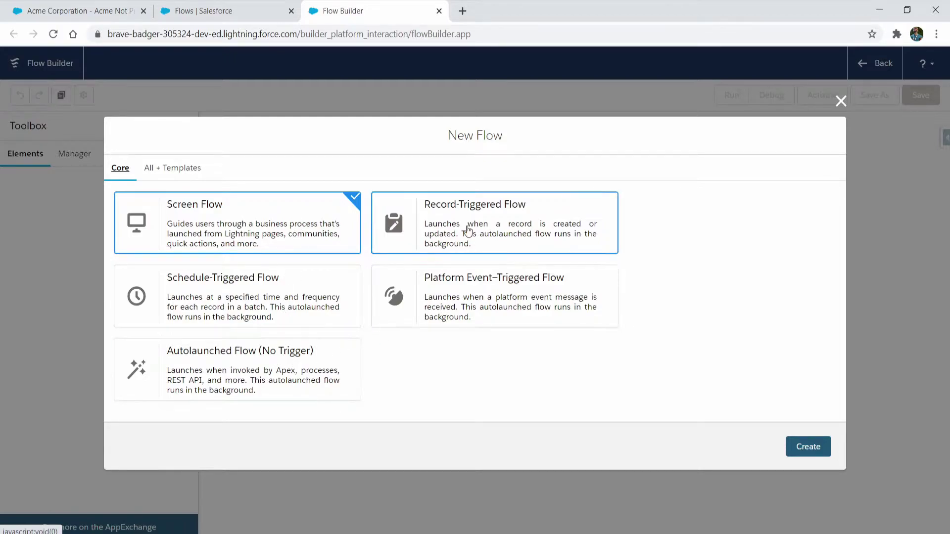
Create an Autolaunched Flow (No Trigger) and start a new Variable resource from the Manager.
left_click(307, 371)
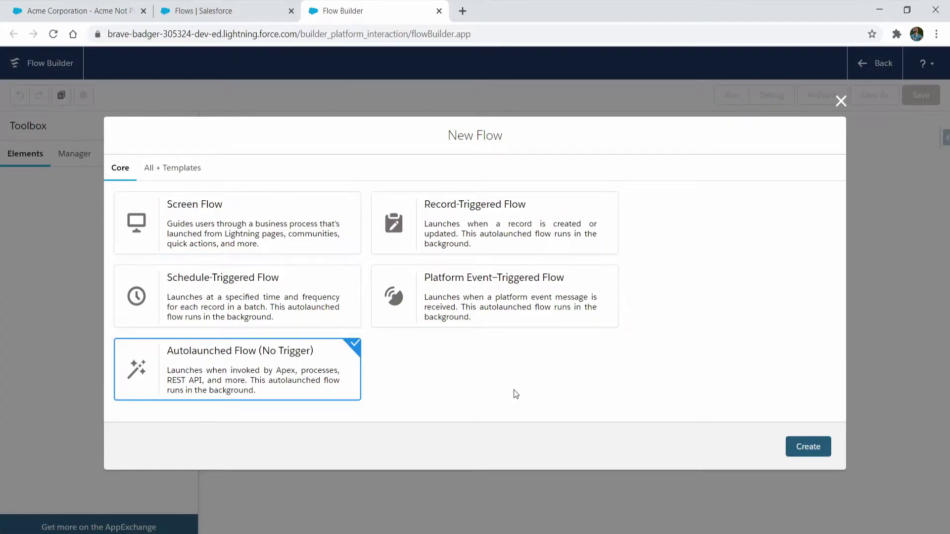
left_click(804, 448)
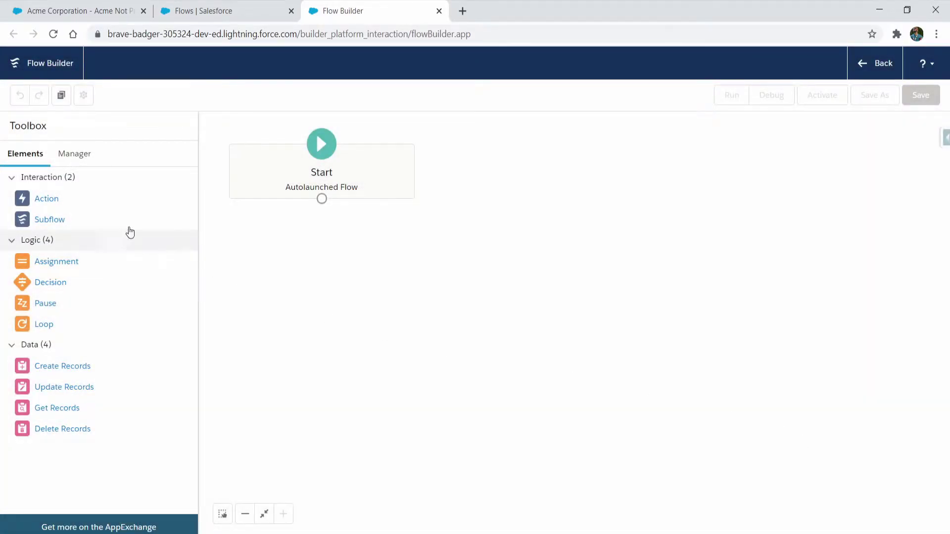
left_click(69, 154)
left_click(70, 185)
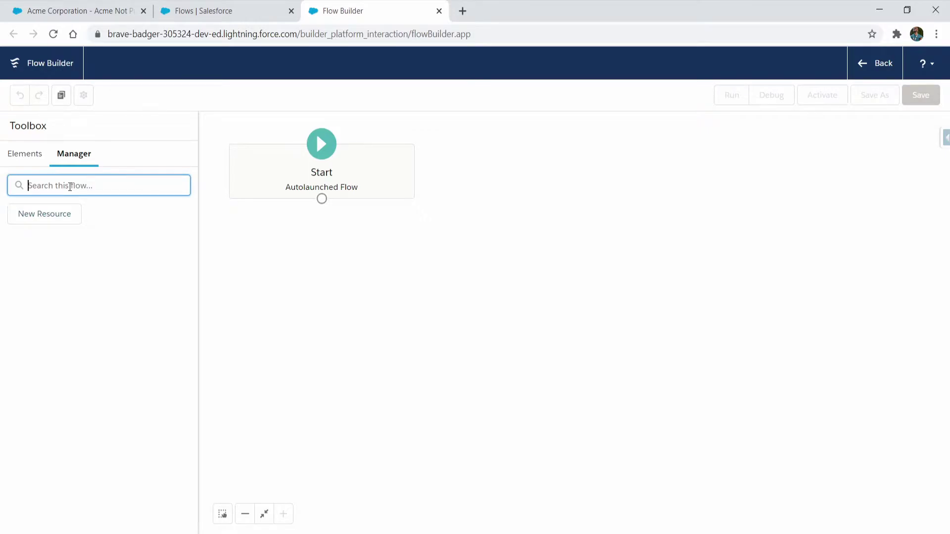
left_click(44, 214)
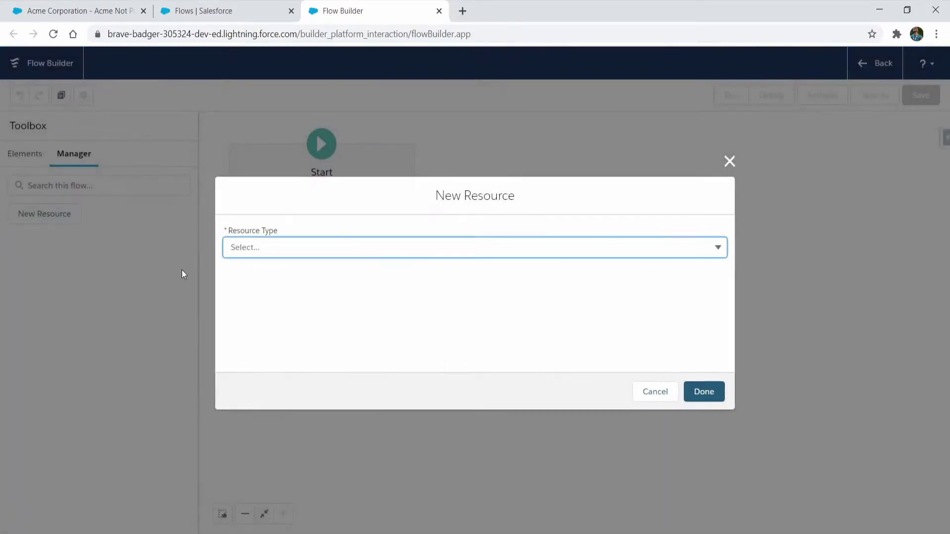
left_click(322, 252)
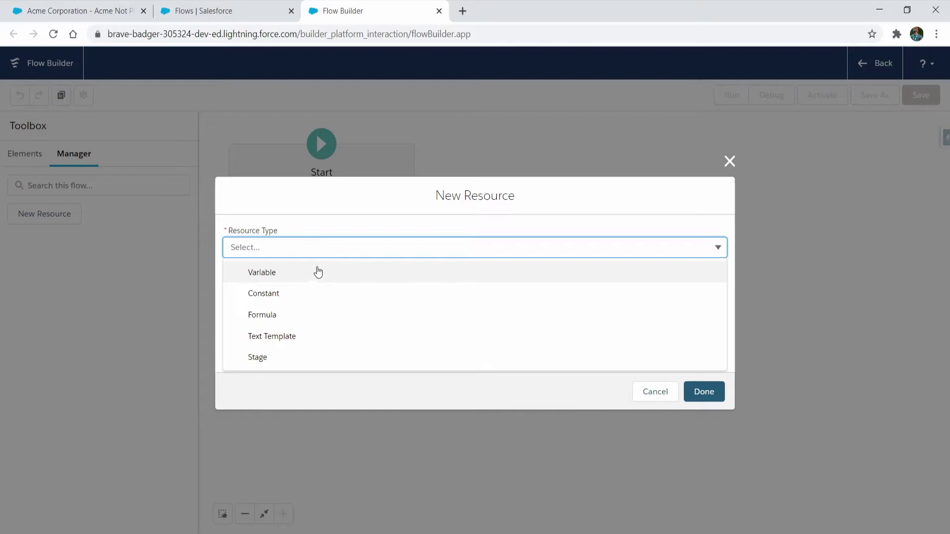
left_click(317, 270)
Create ContactRoleCollection as a multi-value Record variable of Opportunity Contact Role, available for input.
left_click(315, 270)
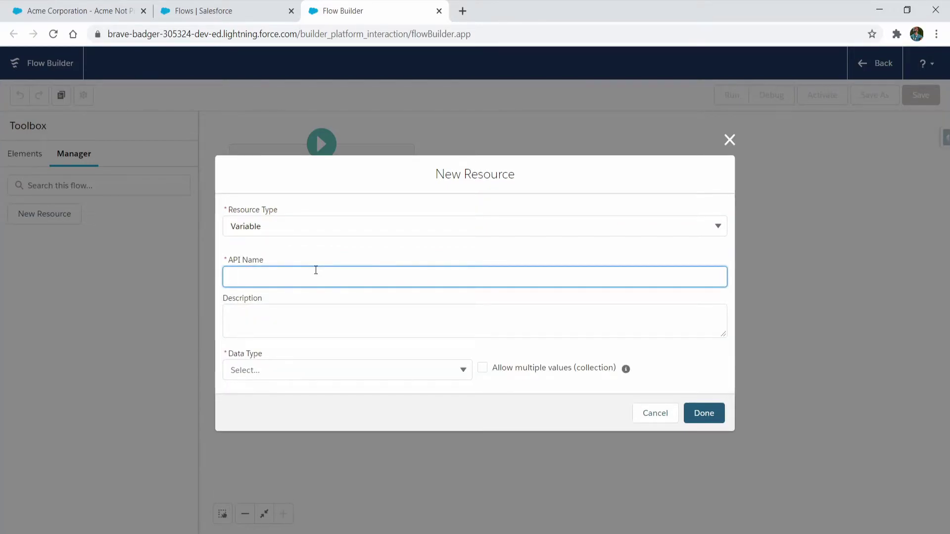
type("Contac")
type("t R")
type("Role")
type("C")
type("ollection")
key("Tab")
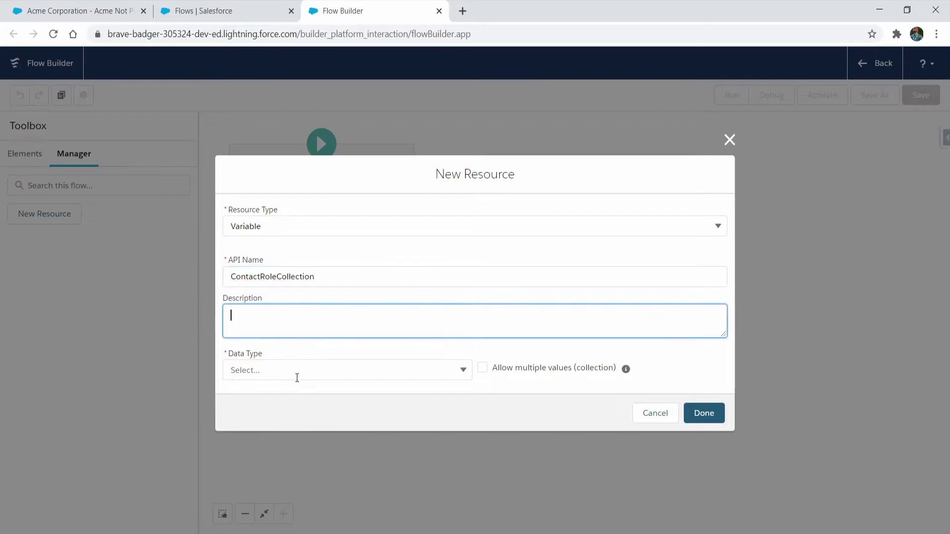
left_click(299, 371)
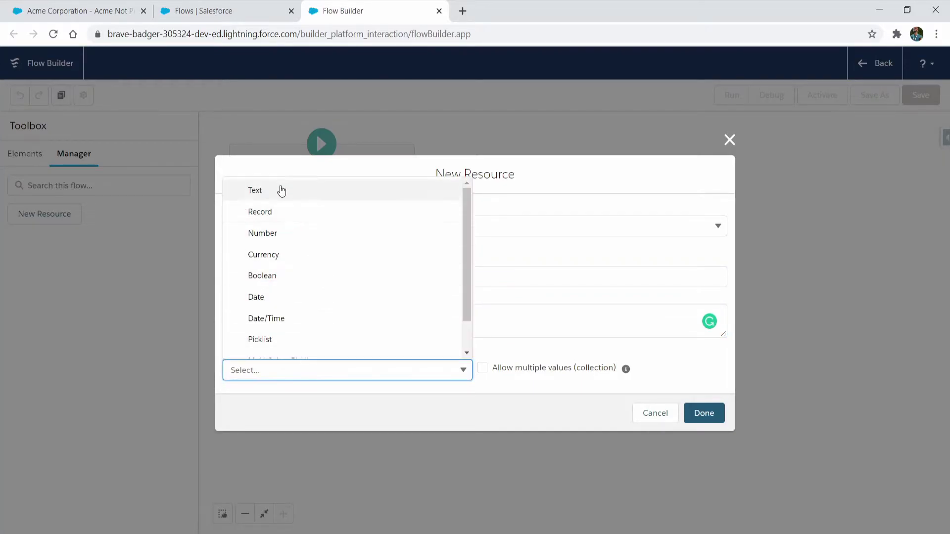
left_click(261, 212)
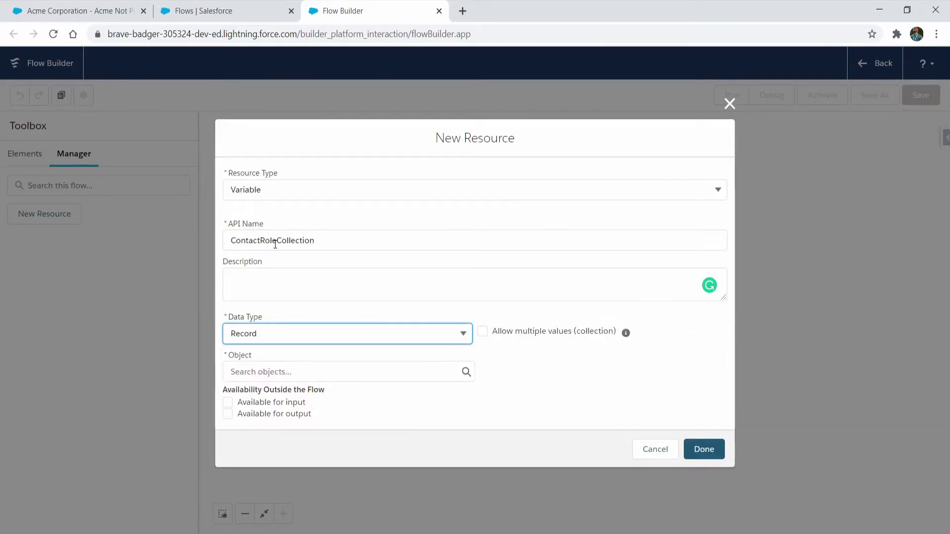
left_click(271, 379)
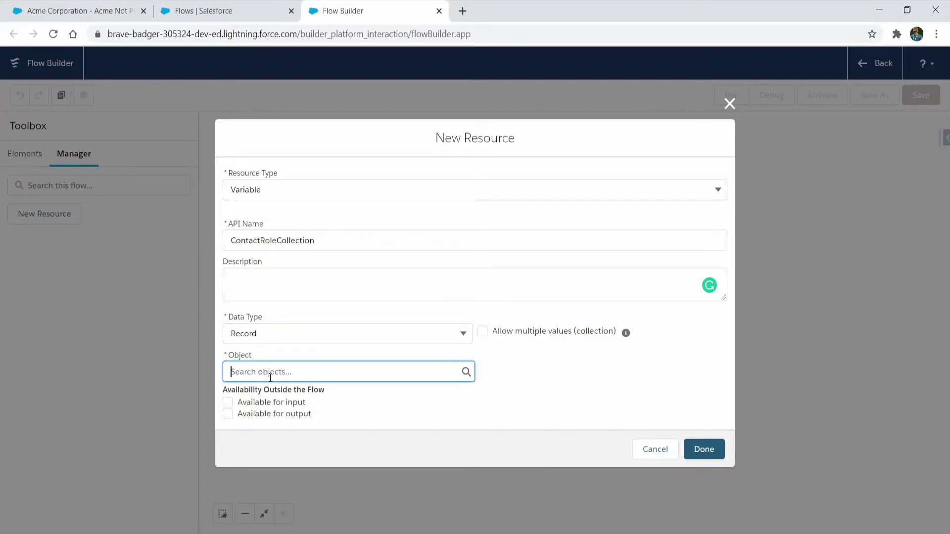
type("contact r")
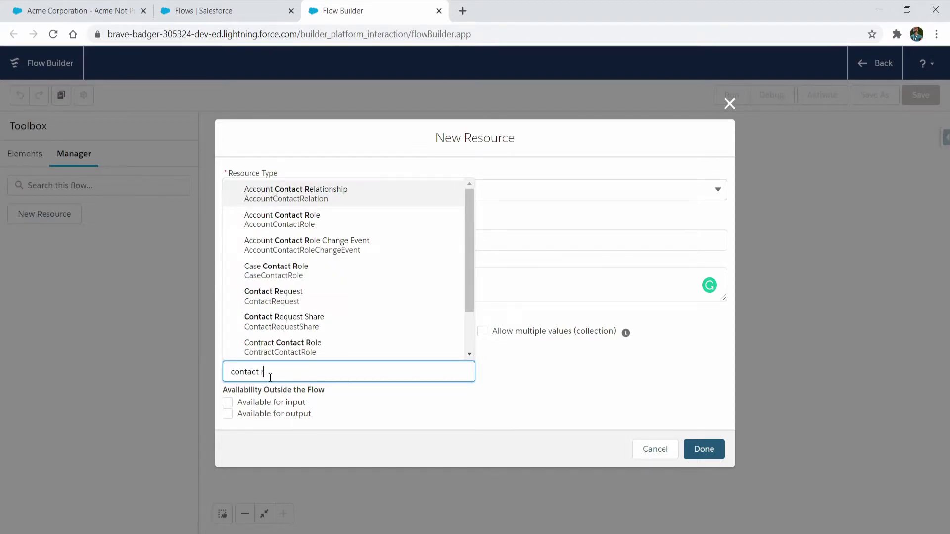
scroll(315, 306, "down", 2)
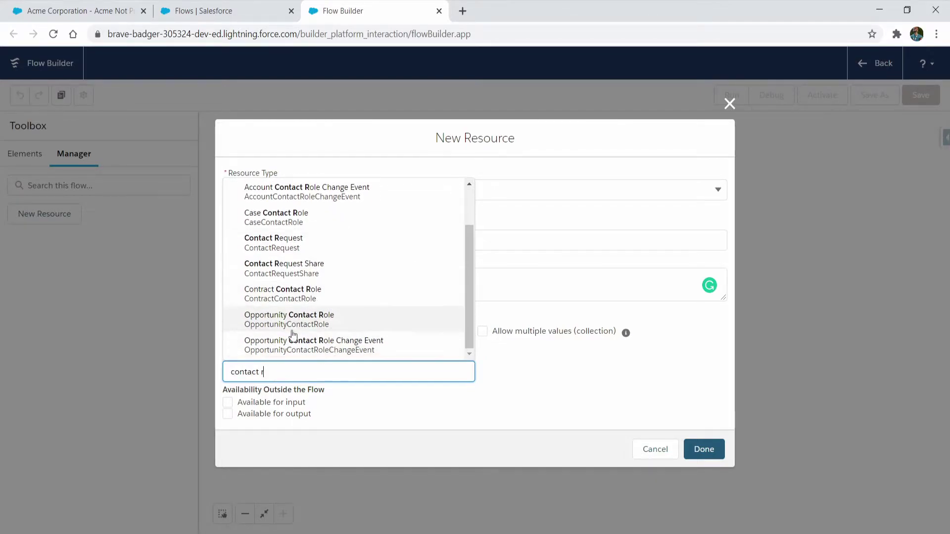
left_click(327, 320)
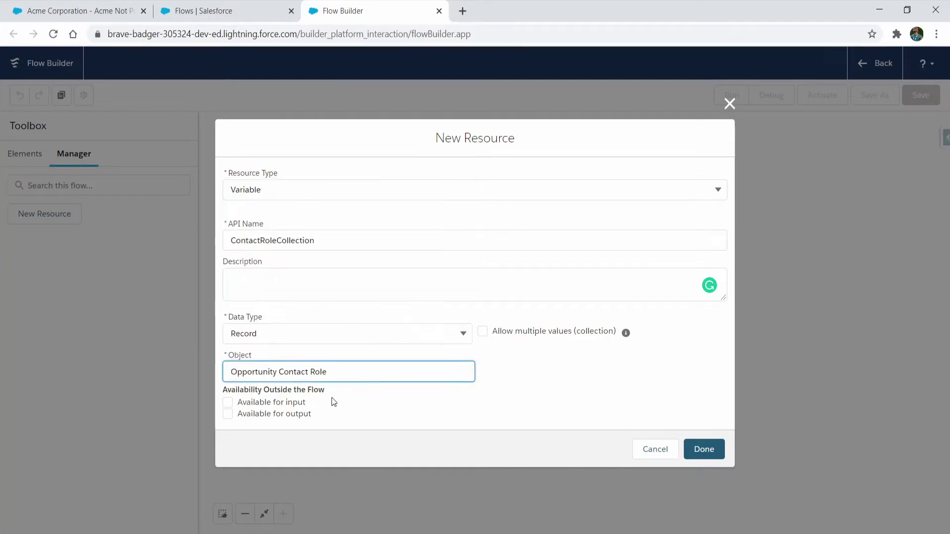
left_click(292, 403)
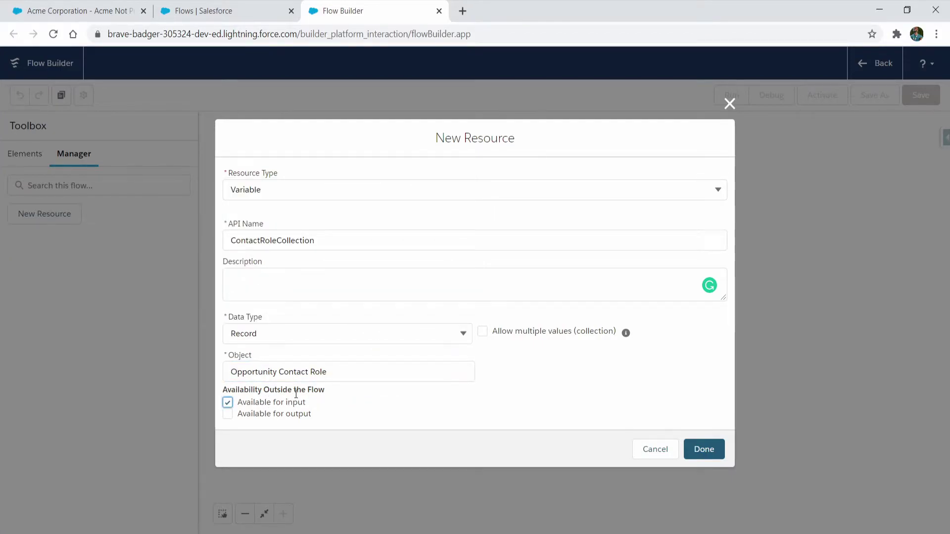
left_click(501, 331)
left_click(704, 451)
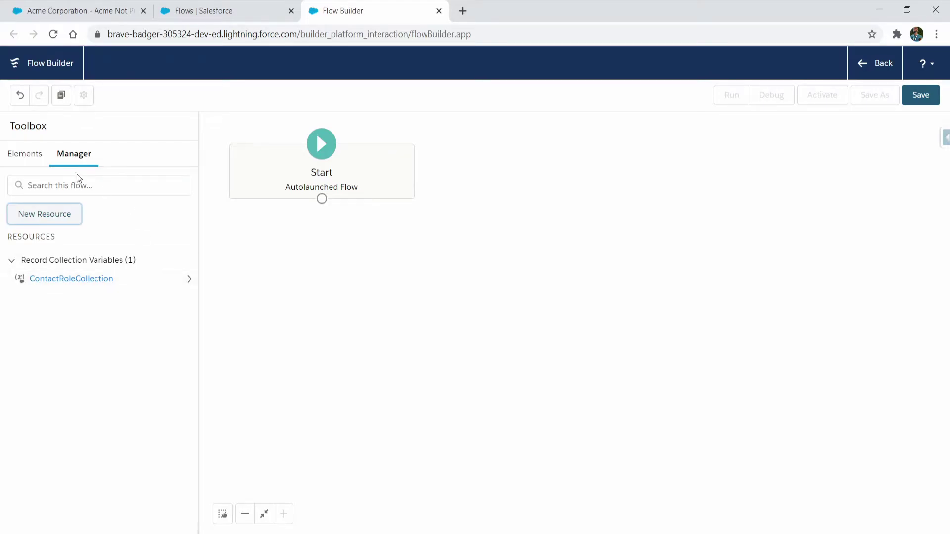
Add a Loop Contact Roles loop over {!ContactRoleCollection}, running first item to last.
left_click(20, 154)
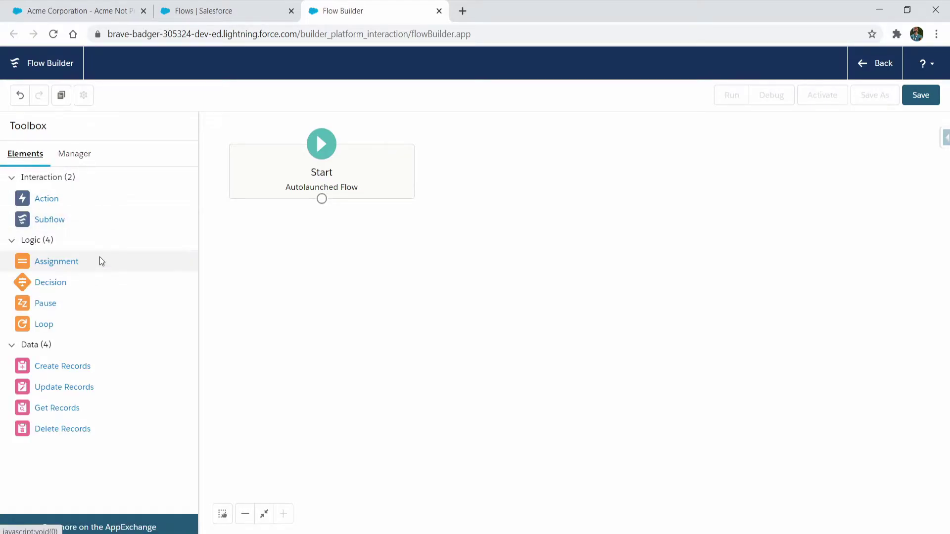
left_click_drag(51, 324, 469, 183)
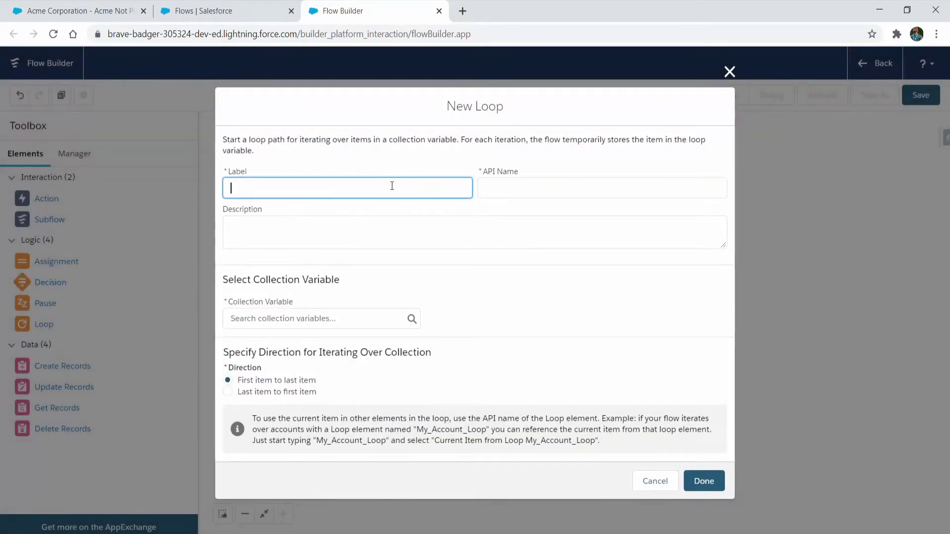
type("Loop Contact Roles")
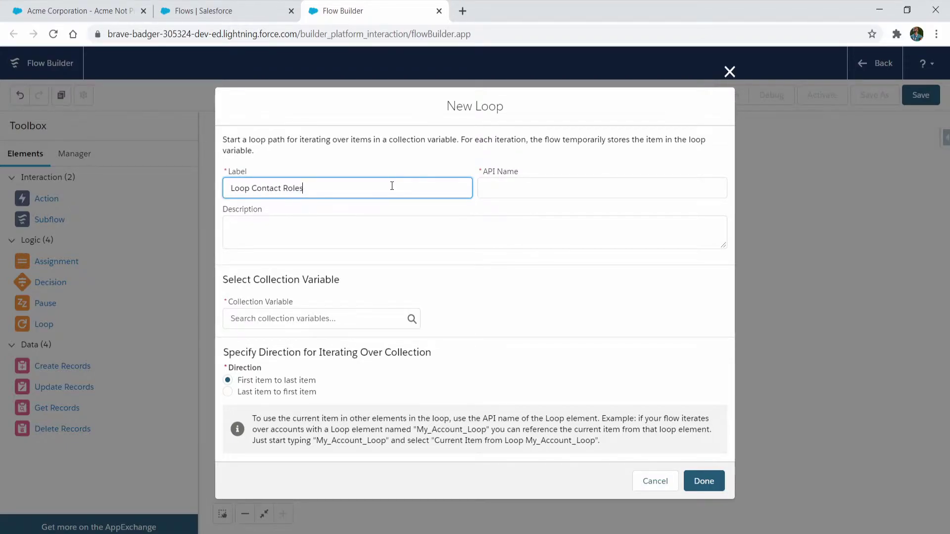
left_click(432, 252)
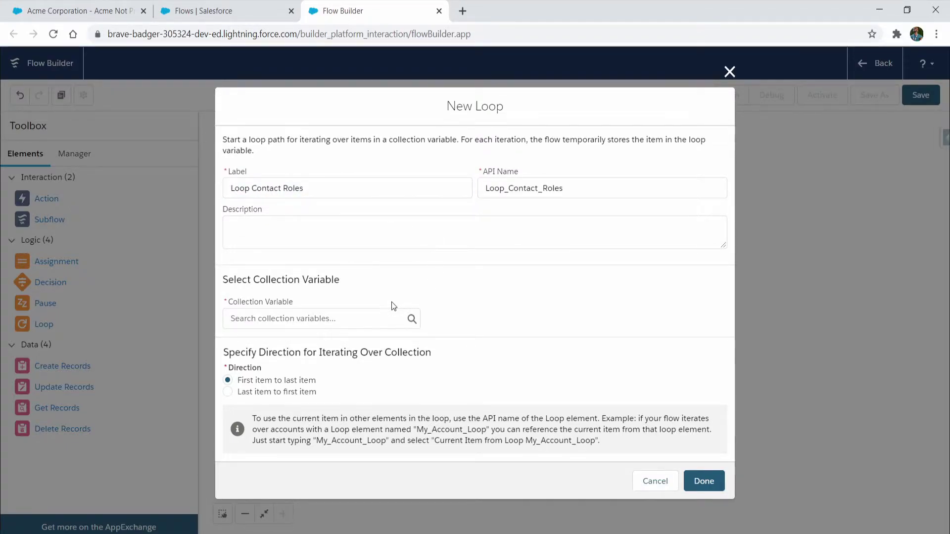
left_click(291, 321)
left_click(300, 386)
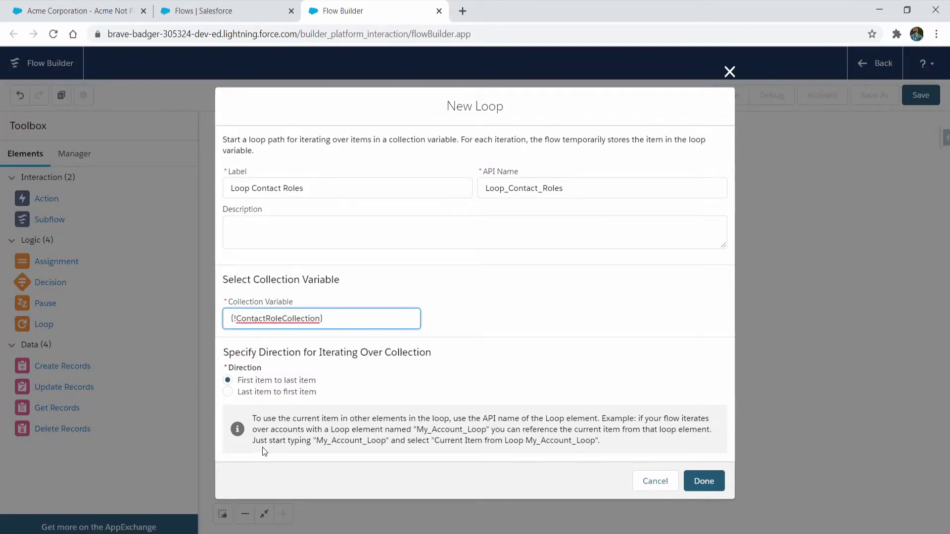
left_click_drag(255, 442, 613, 447)
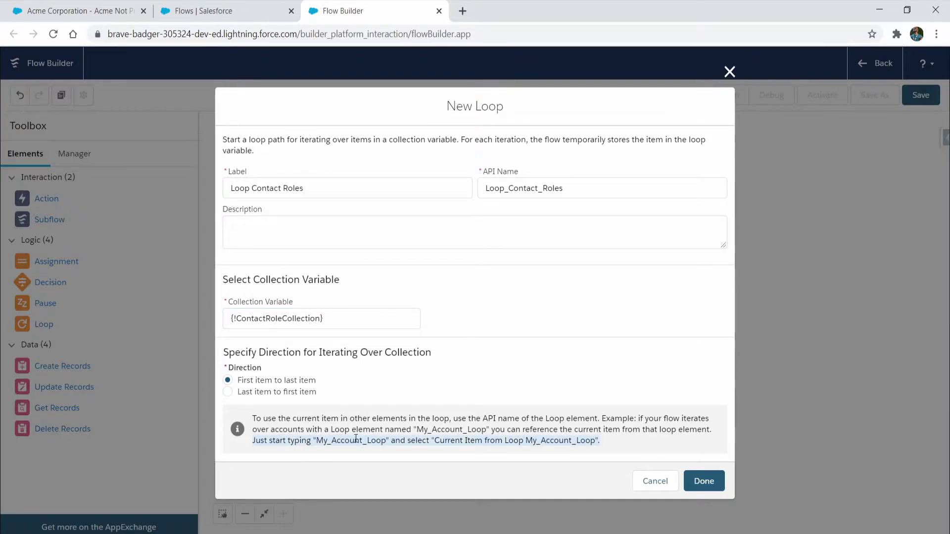
left_click(704, 482)
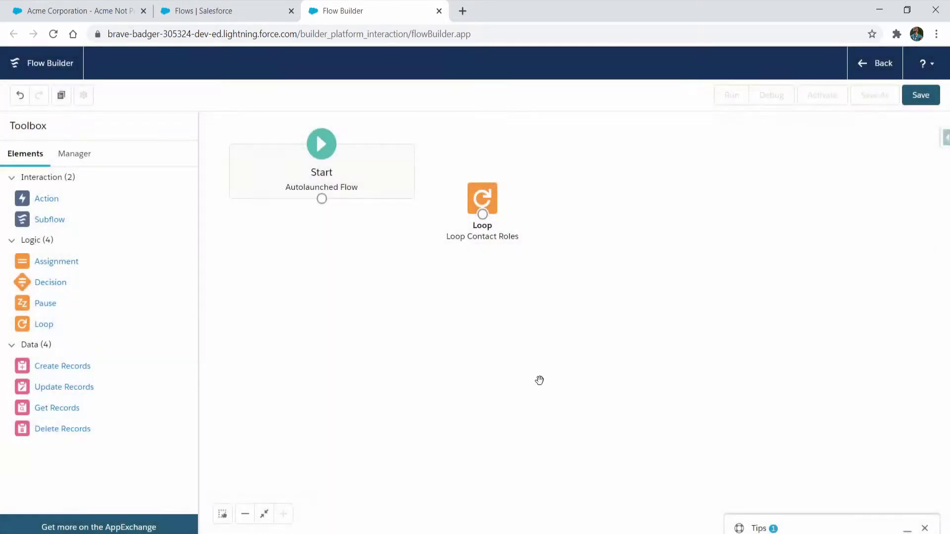
Add an action element that uses the Opportunity Contact Role Email alert.
left_click_drag(61, 201, 663, 217)
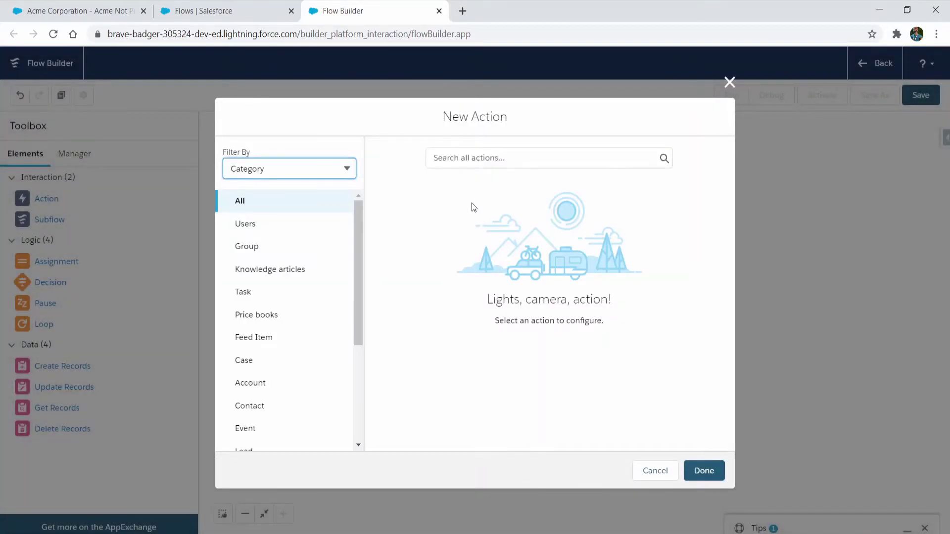
left_click(488, 164)
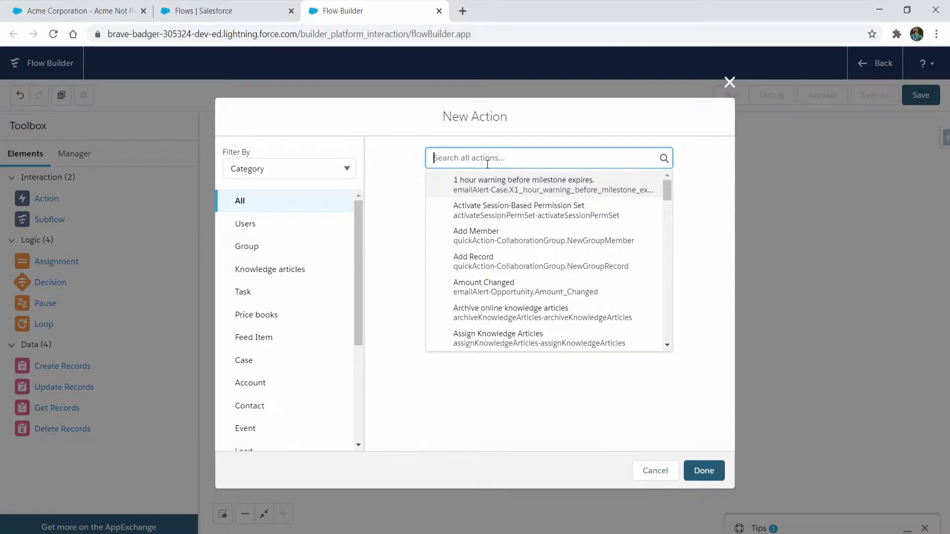
type("opp")
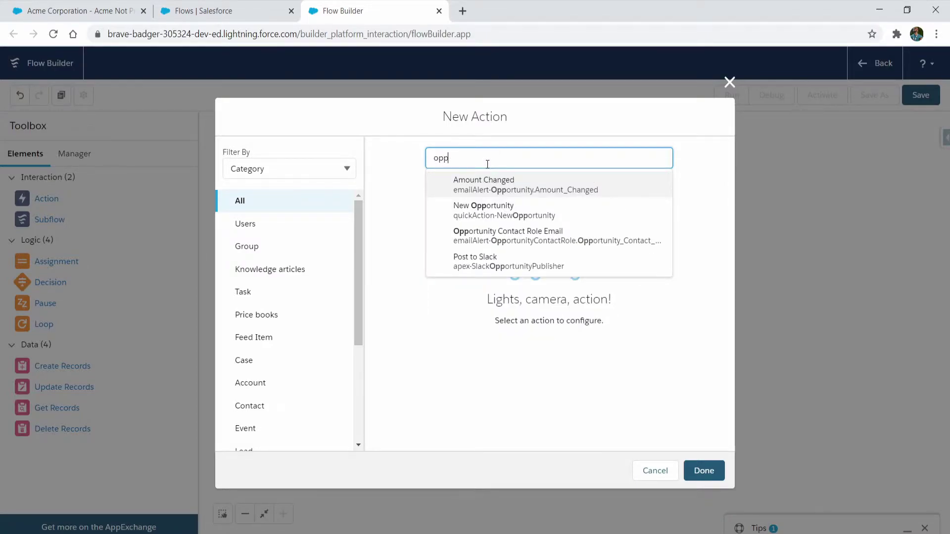
key("ctrl+a")
type("email")
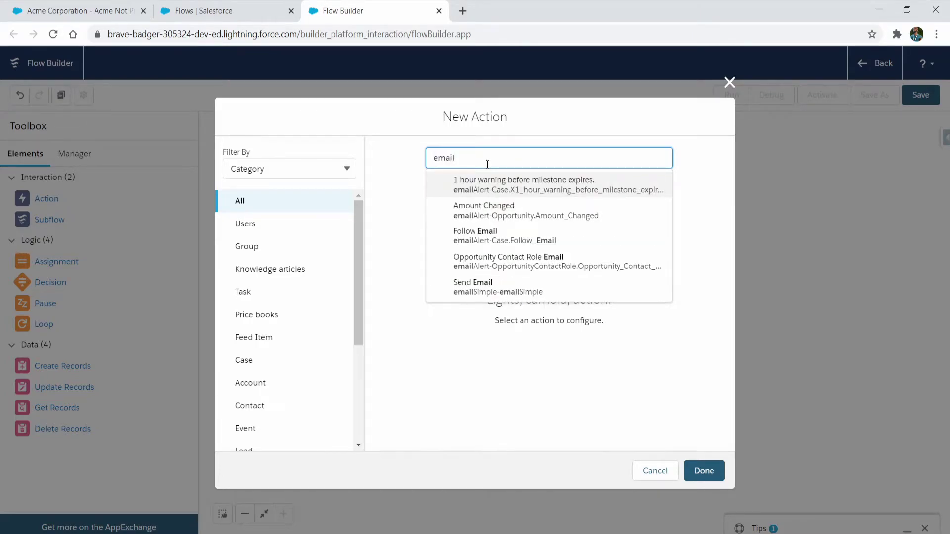
key("ctrl+a")
key("BackSpace")
type("Opportunity Contact Role Email")
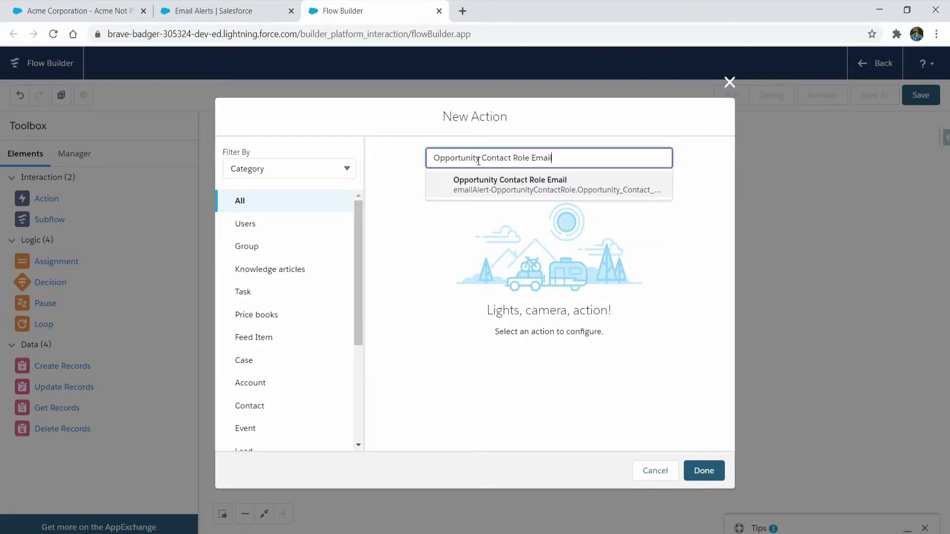
left_click(537, 193)
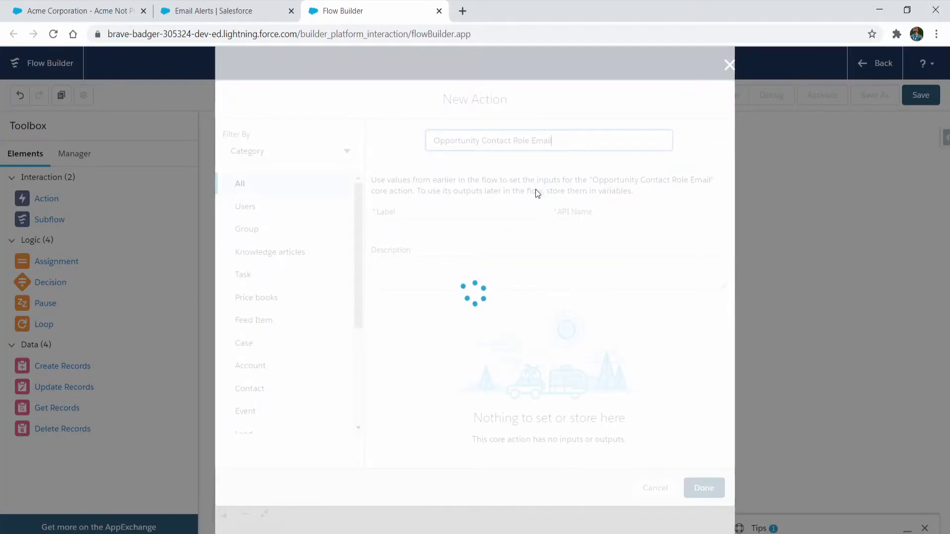
Label the action Send Opportunity Contact Role Email and set Record ID to {!Loop_Contact_Roles.Id}.
left_click(493, 248)
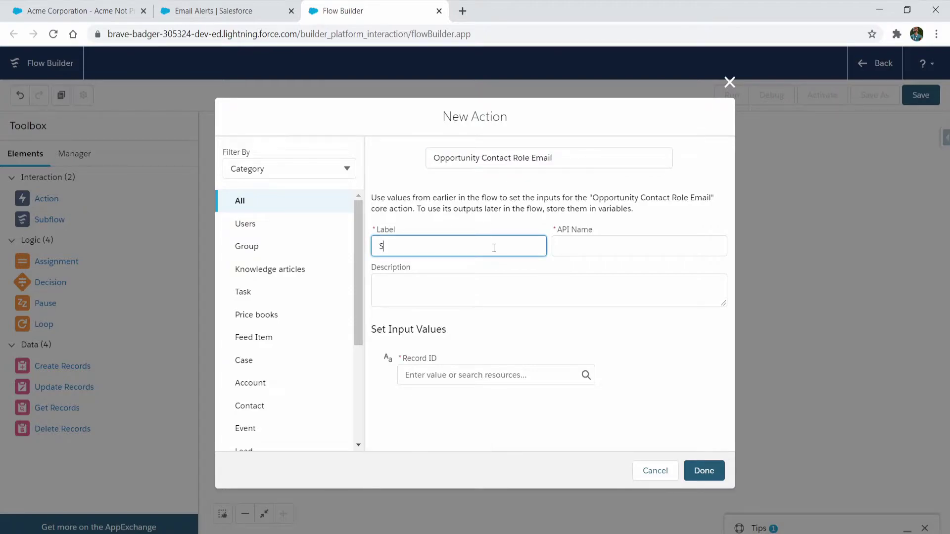
type("Send")
type("Opportunity Contact Role Email")
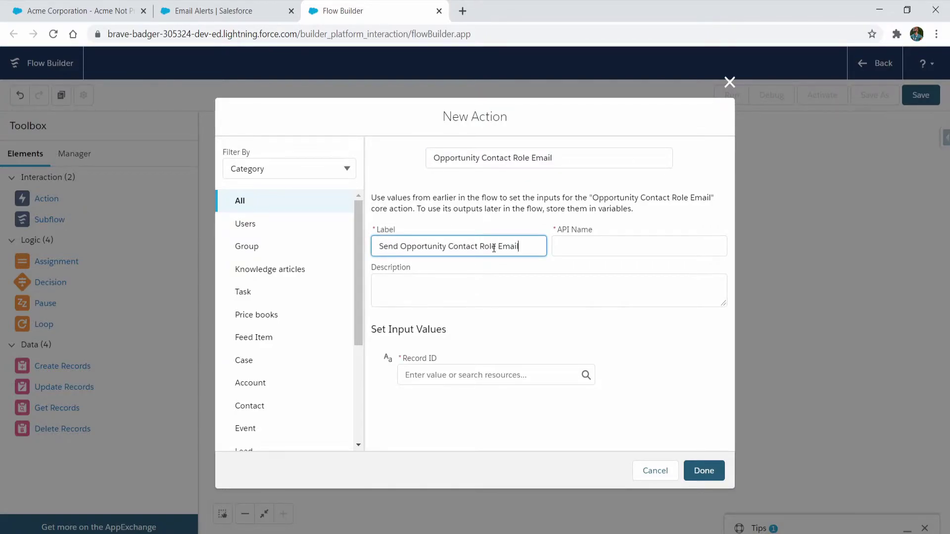
left_click(471, 292)
left_click(467, 376)
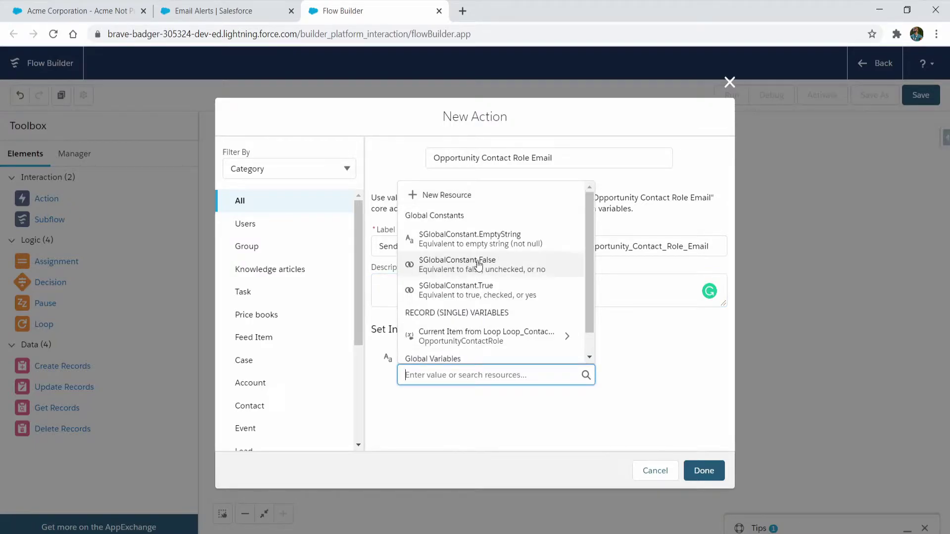
scroll(471, 257, "down", 1)
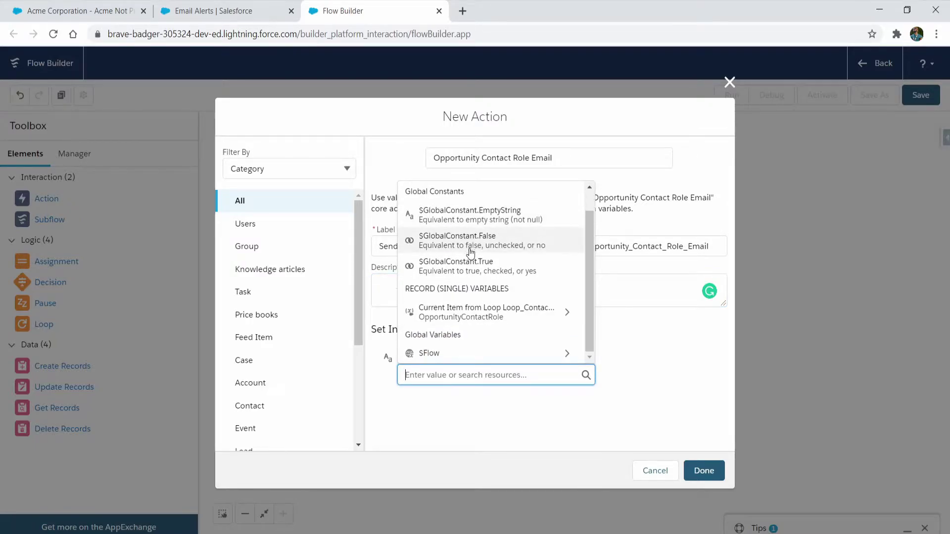
left_click(455, 322)
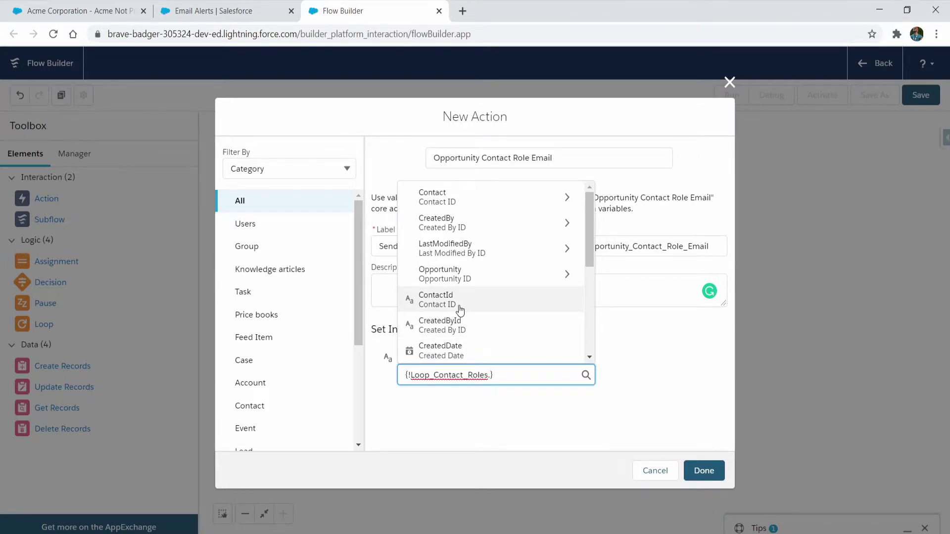
scroll(452, 329, "down", 3)
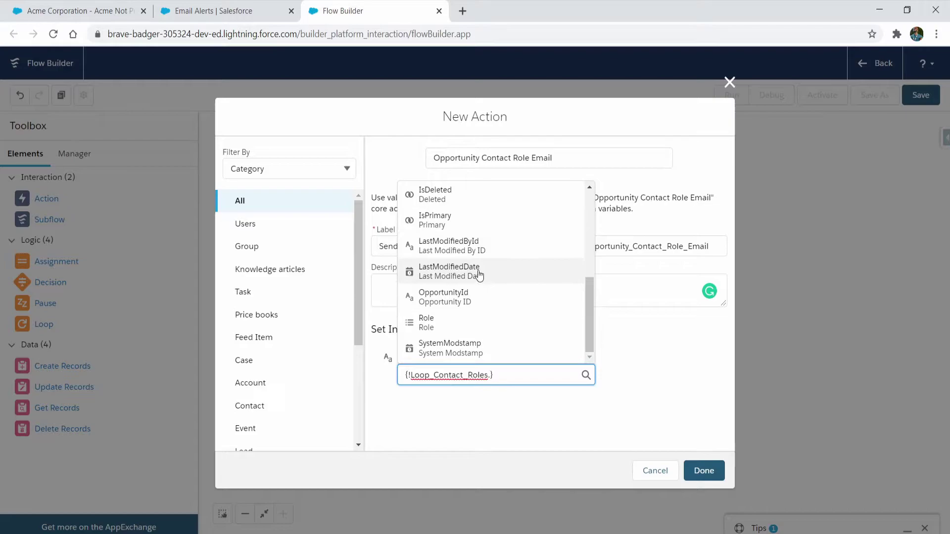
scroll(479, 275, "up", 2)
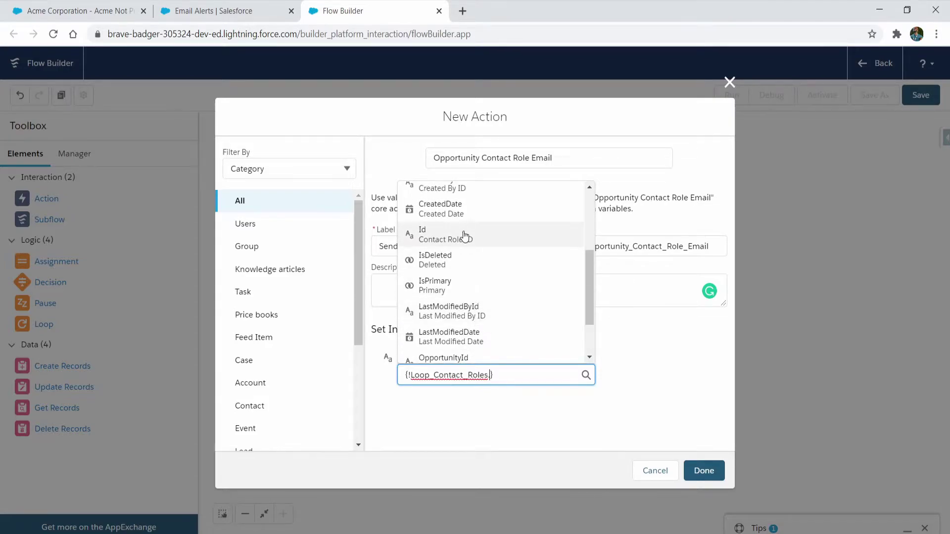
left_click(465, 236)
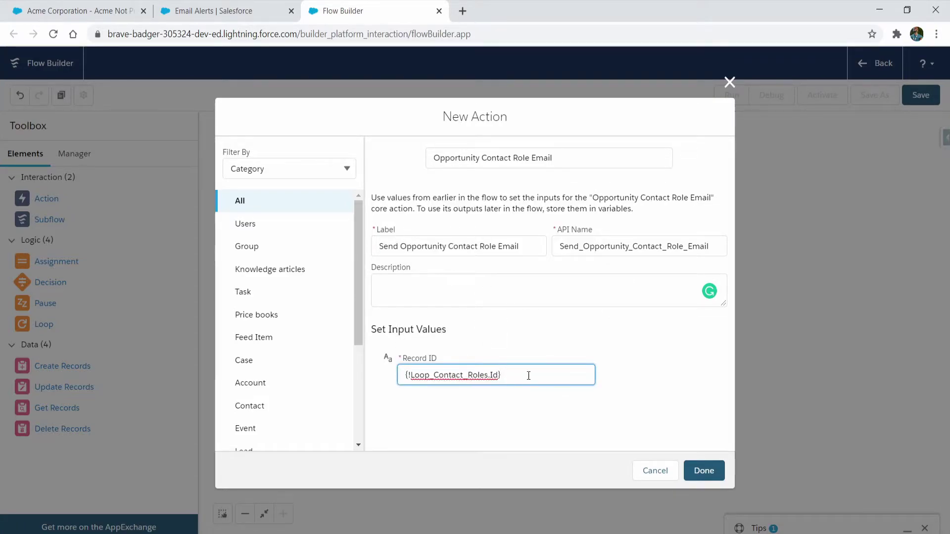
left_click(624, 394)
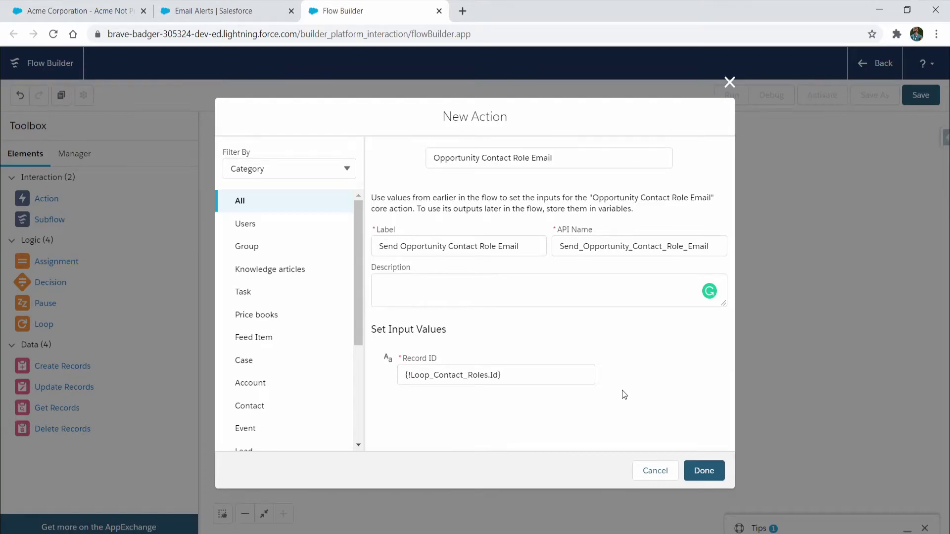
left_click(706, 470)
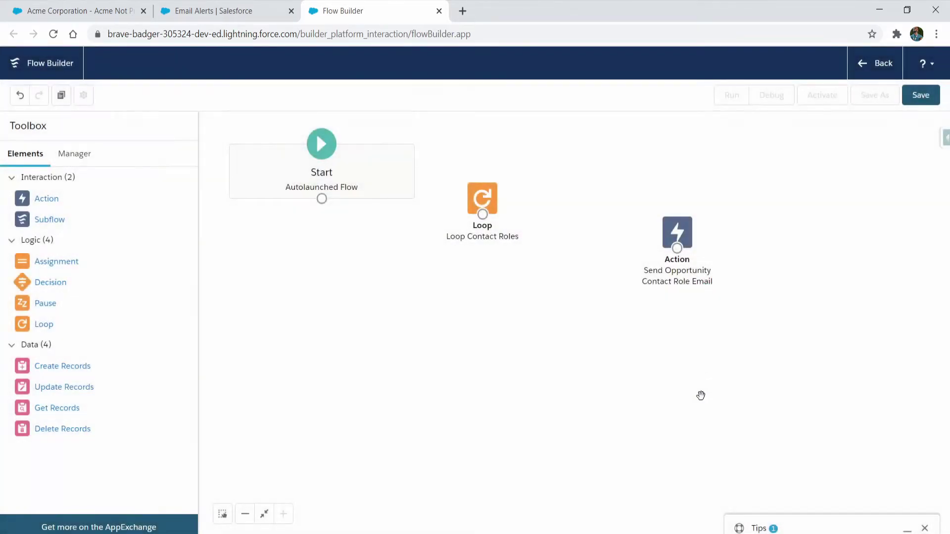
Connect Start to the loop, the loop to the email action for each item, and the action back.
left_click_drag(321, 200, 677, 233)
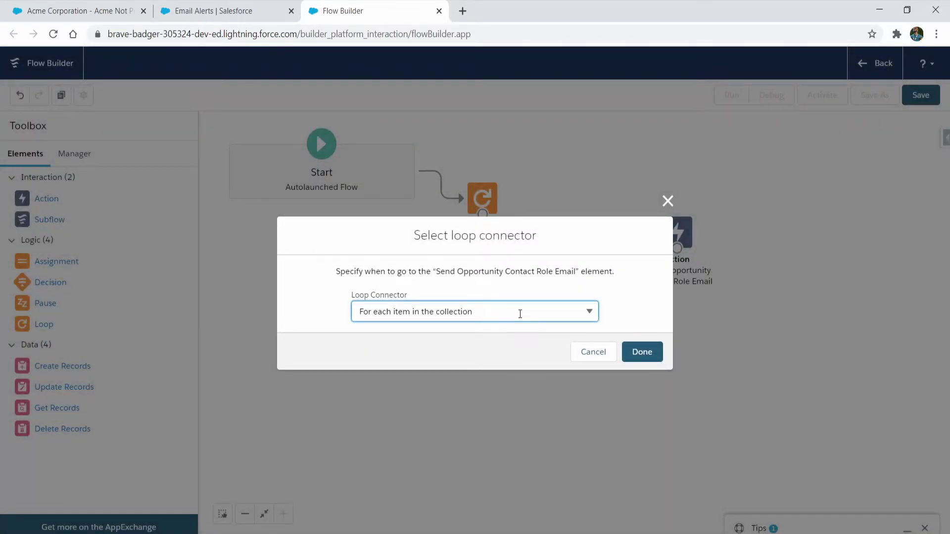
left_click(520, 314)
left_click(520, 314)
left_click(642, 352)
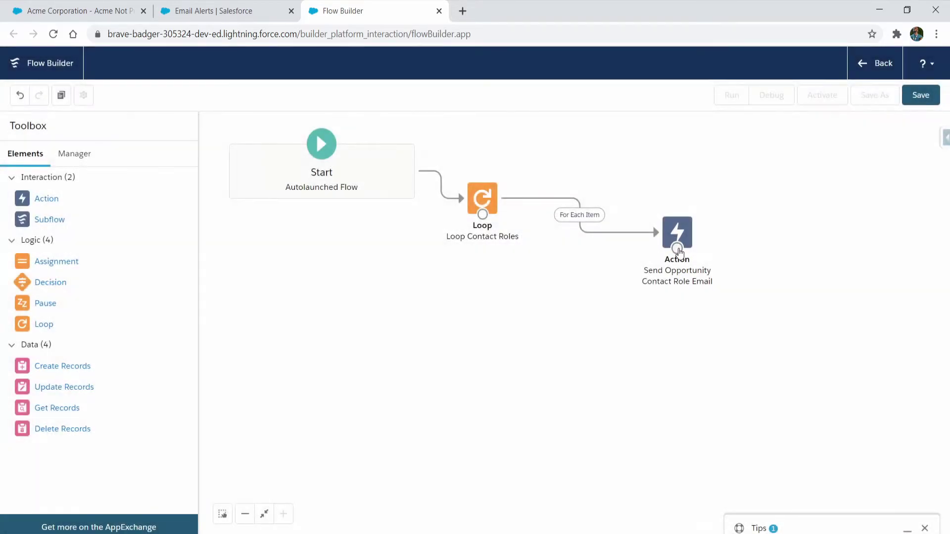
left_click_drag(677, 248, 487, 221)
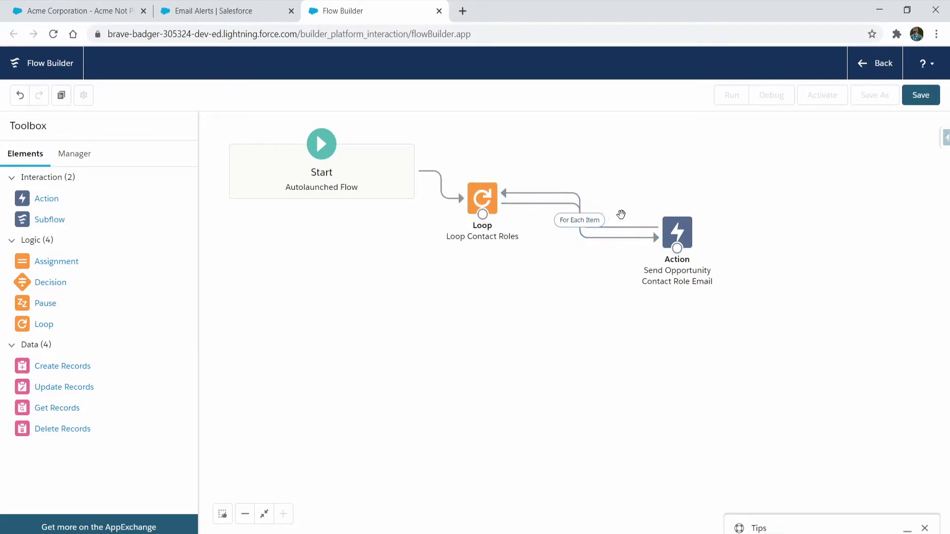
Save the flow with the label 'Autolaunched:Email Alert:Opp Contact Role' and activate version 1.
left_click(925, 104)
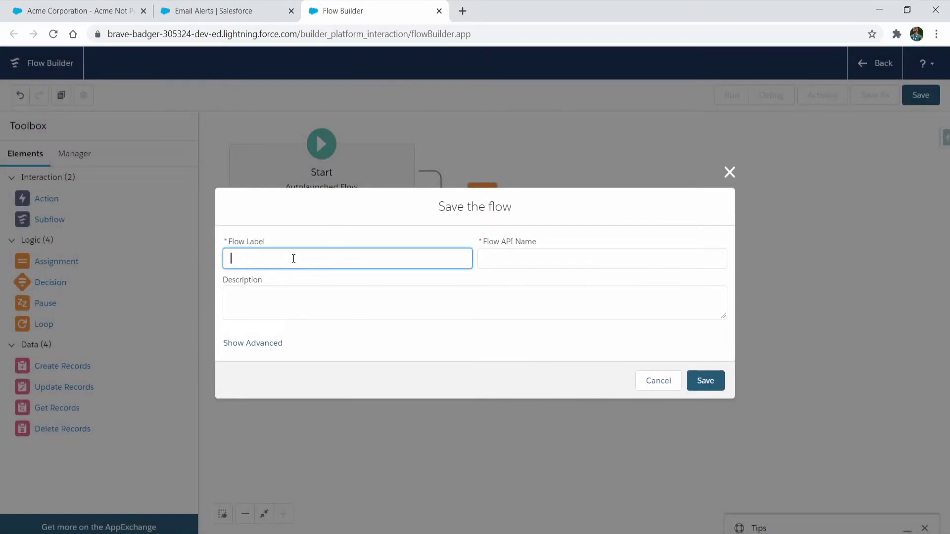
type("Autolaunched")
type(":S")
key("BackSpace")
key("BackSpace")
type("Email Alert:")
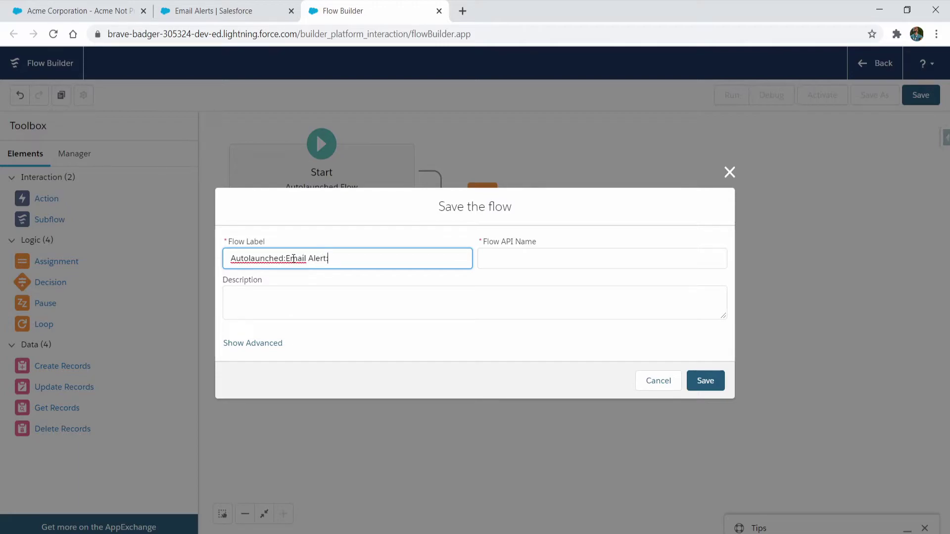
type("Opp Contact Role")
left_click(702, 380)
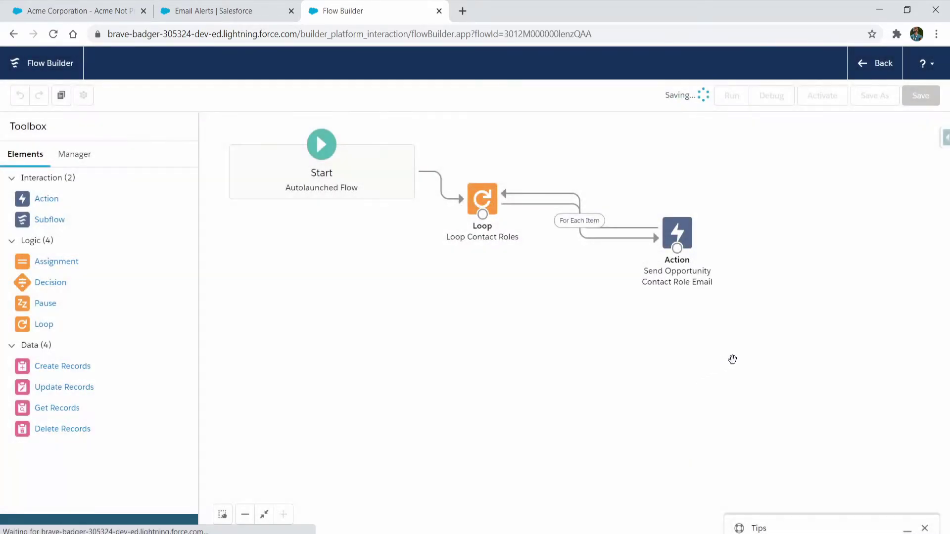
left_click(832, 99)
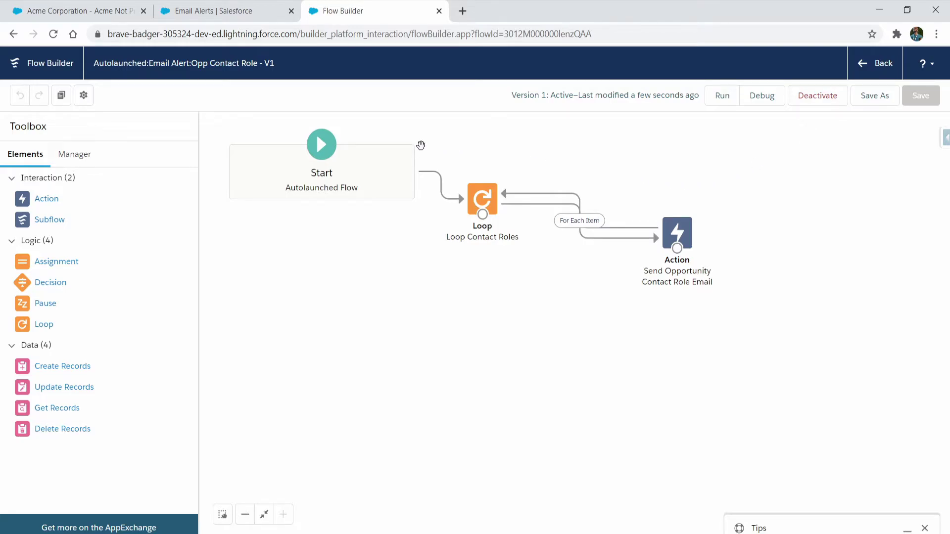
Open the Opportunity Status Change process in Process Builder and view its Stage Change? criteria.
left_click(205, 13)
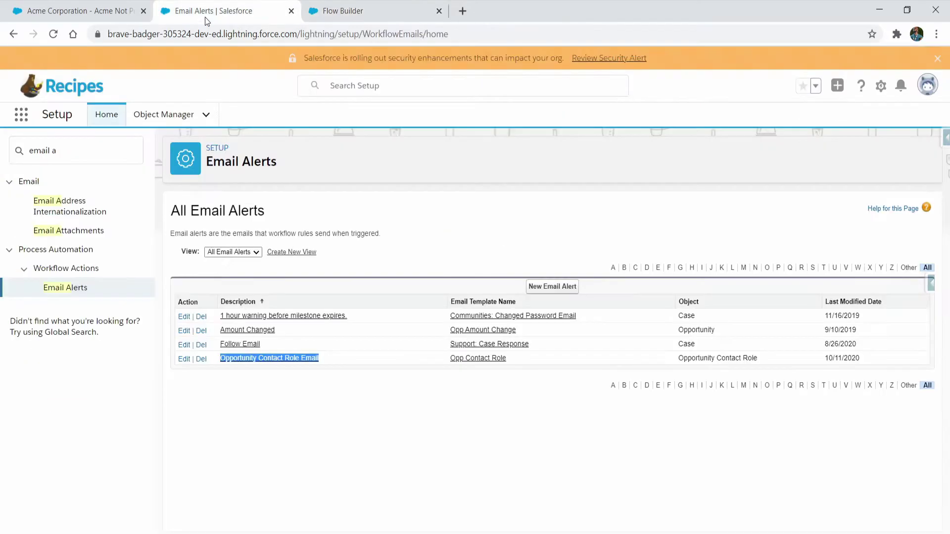
left_click(102, 139)
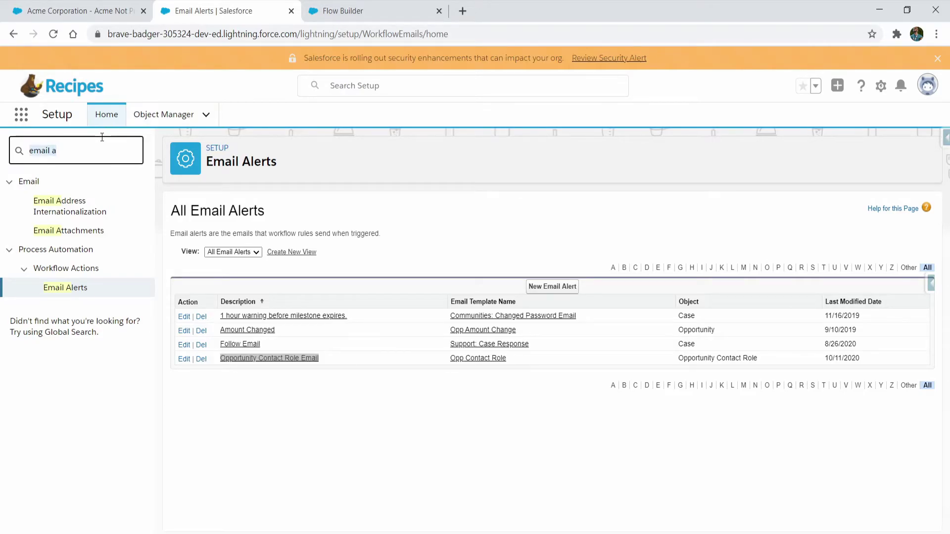
type("process builder")
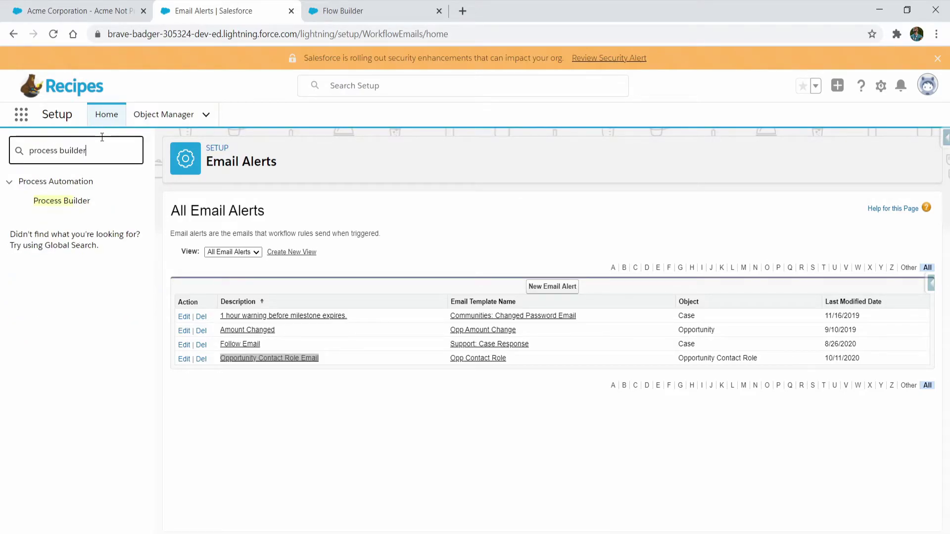
left_click(75, 200)
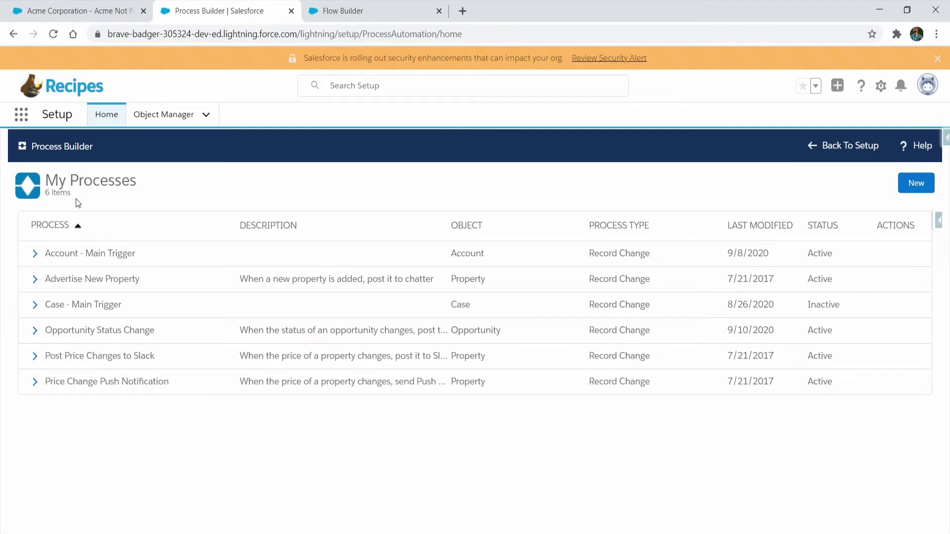
left_click(82, 330)
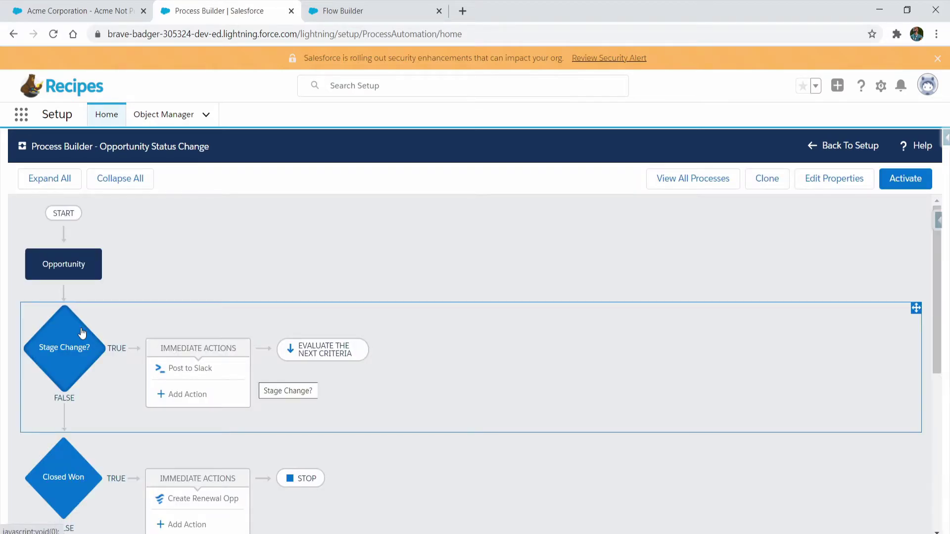
scroll(82, 332, "down", 1)
left_click(69, 290)
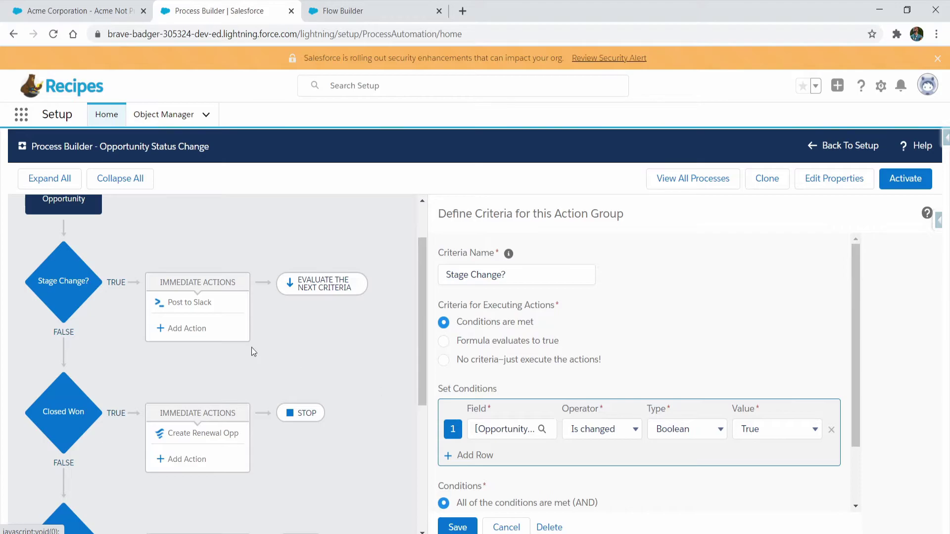
Delete the Post to Slack action from the Stage Change? criteria.
left_click(192, 304)
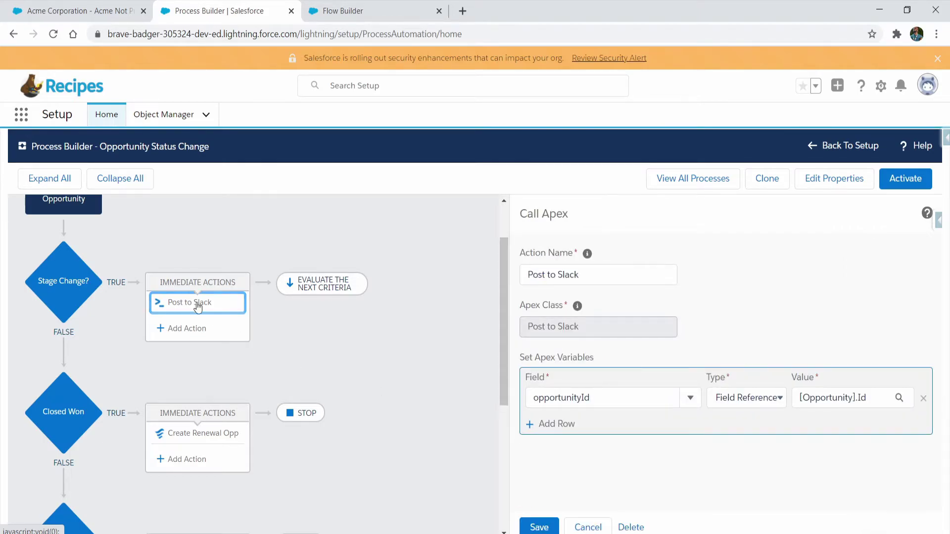
scroll(197, 322, "down", 2)
scroll(89, 467, "down", 2)
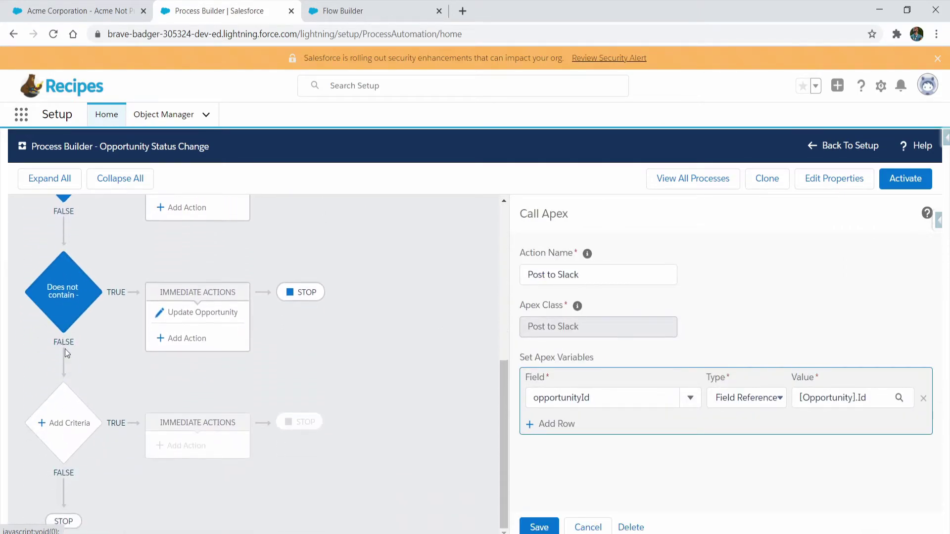
scroll(216, 409, "up", 6)
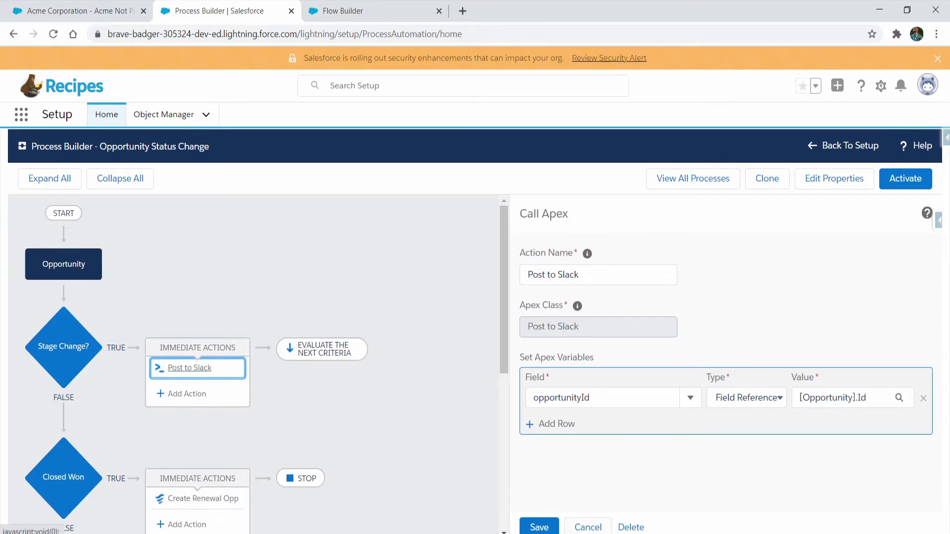
left_click(631, 527)
left_click(625, 404)
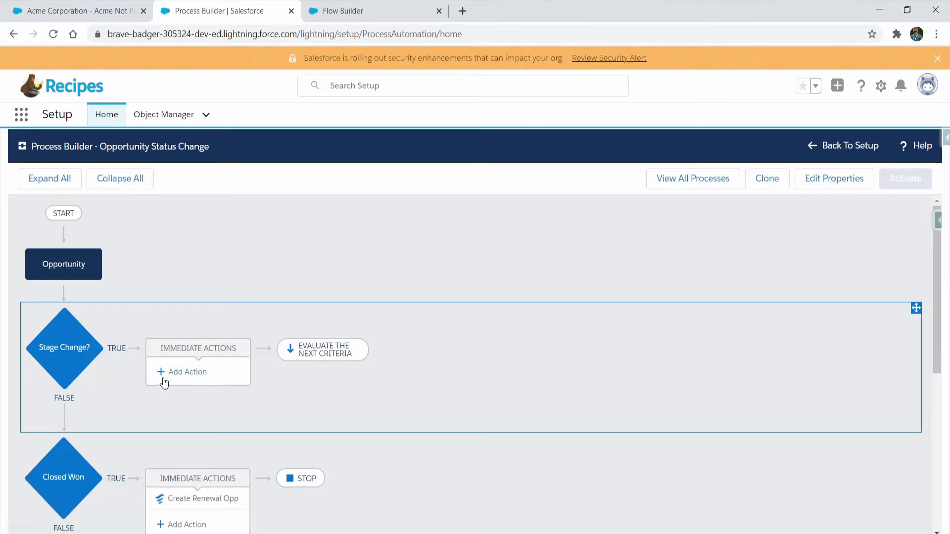
Add a Flows action named Send Flow Email Alert that launches the autolaunched email-alert flow.
left_click(164, 380)
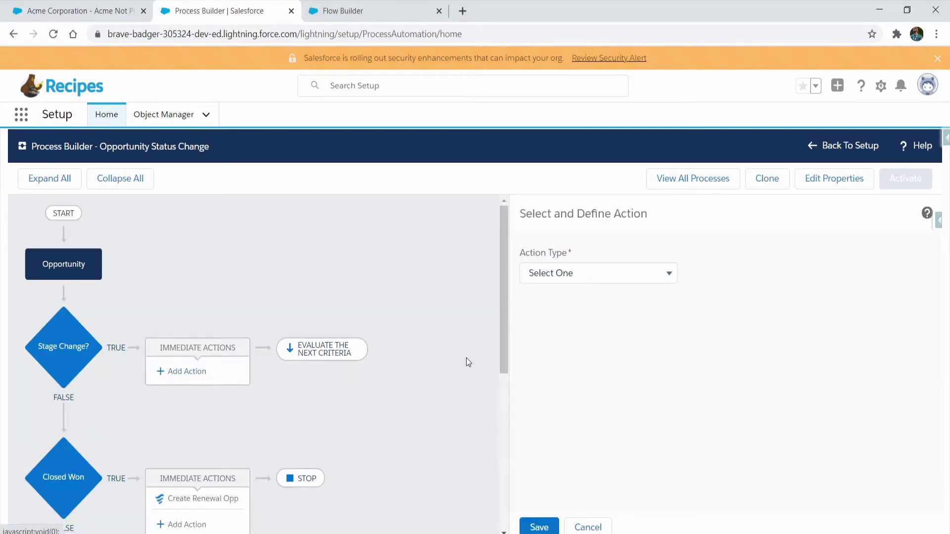
left_click(547, 278)
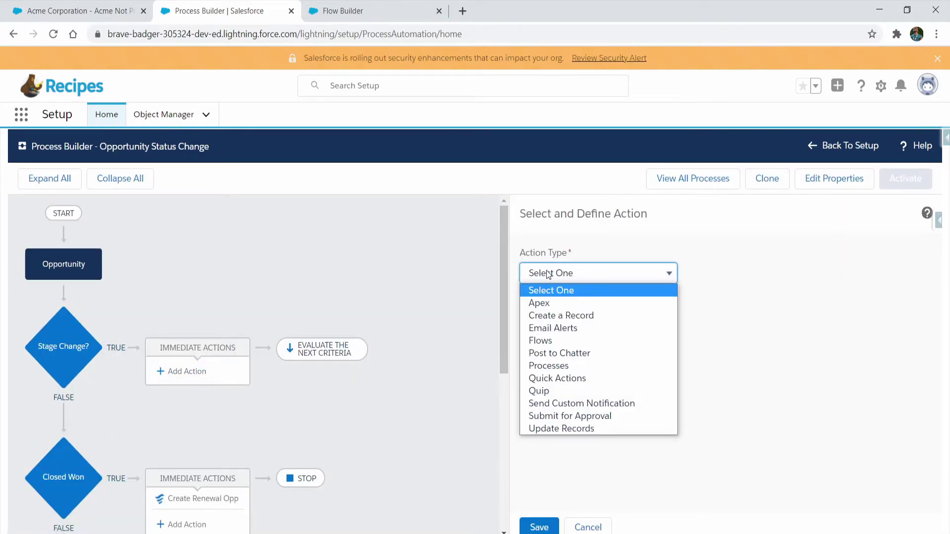
left_click(540, 341)
left_click(550, 325)
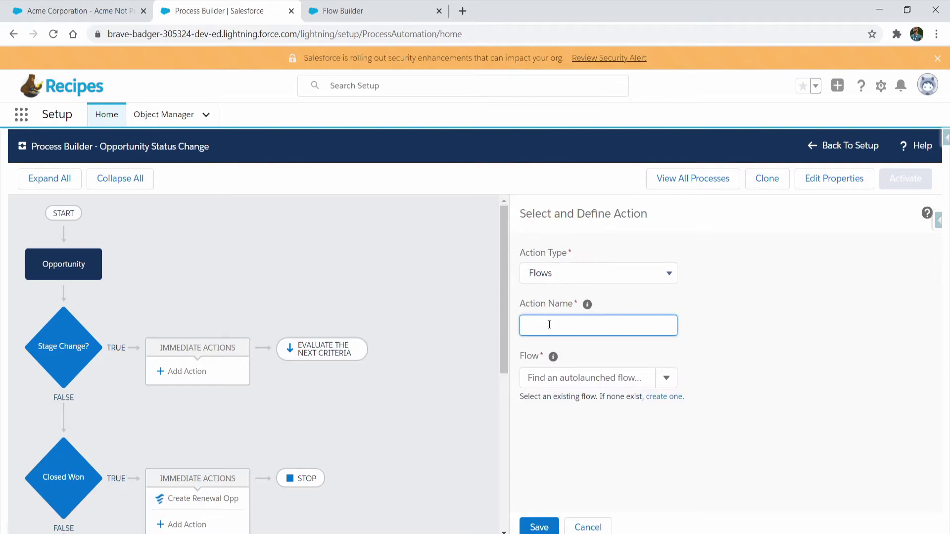
type("Send Flow Email Alert")
left_click(565, 374)
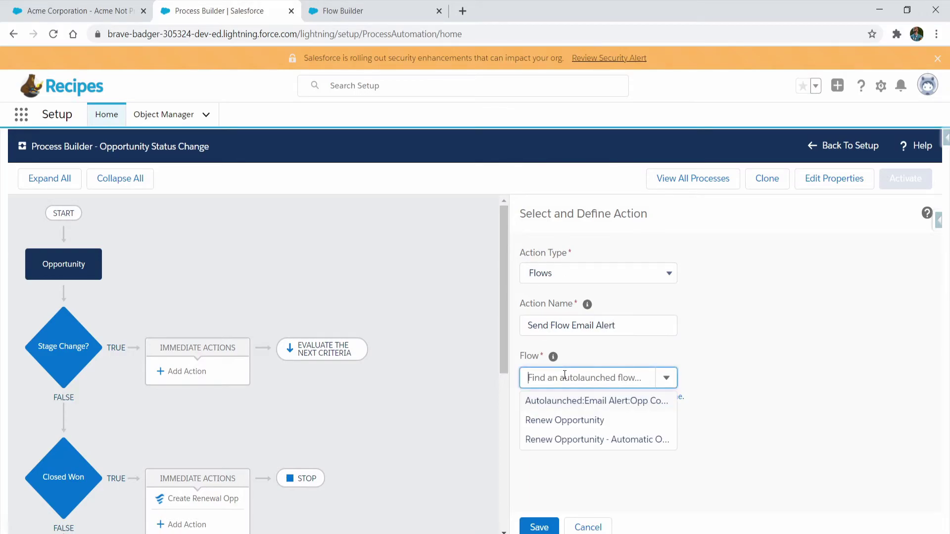
left_click(621, 404)
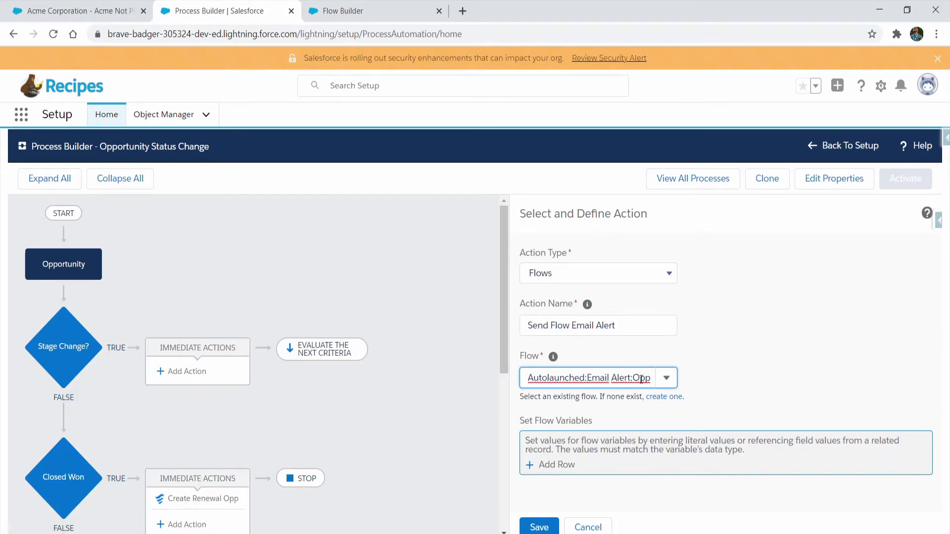
Set ContactRoleCollection to [Opportunity].OpportunityContactRoles and save the action.
left_click(573, 465)
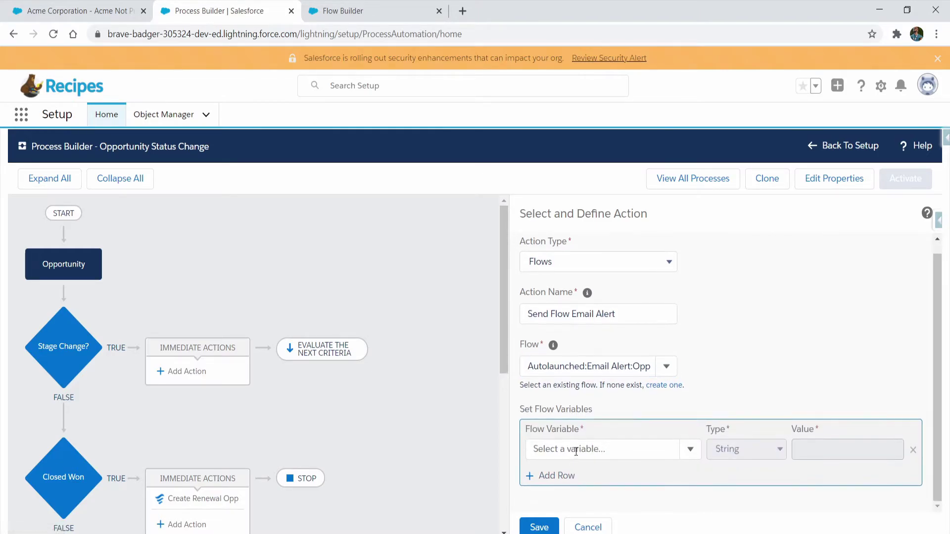
left_click(576, 450)
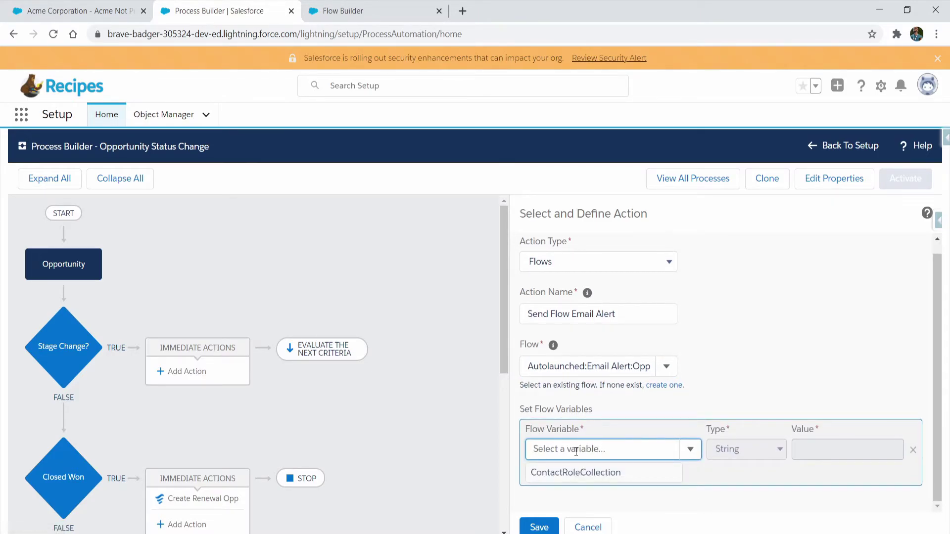
left_click(644, 475)
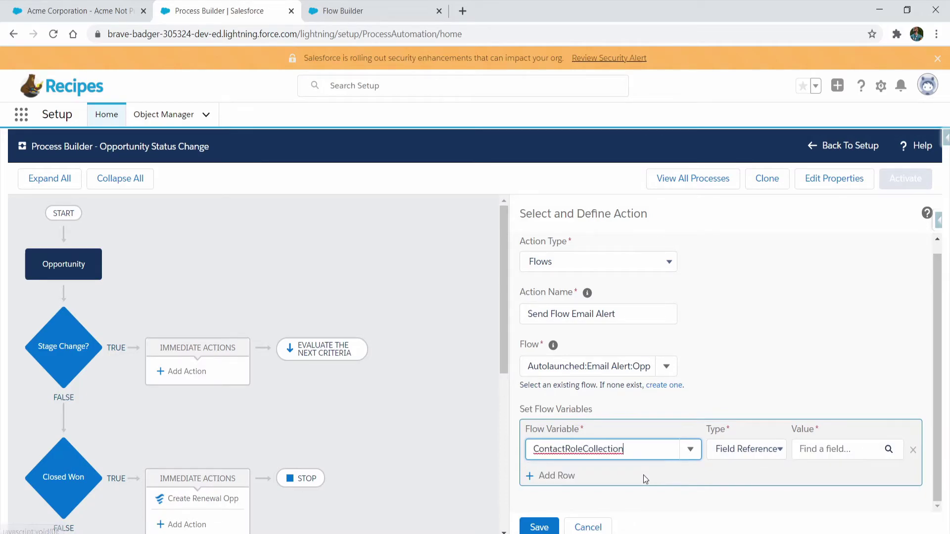
left_click(809, 451)
left_click(415, 305)
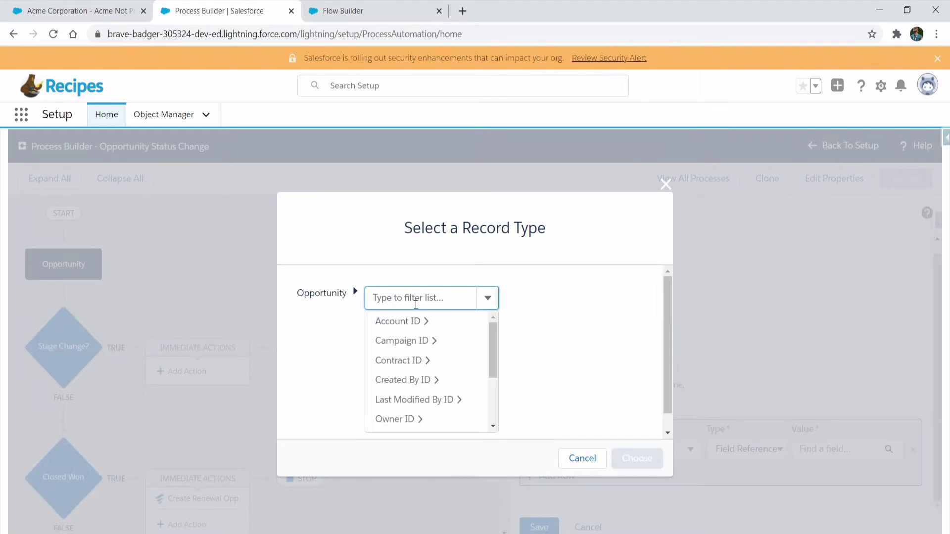
scroll(430, 344, "down", 5)
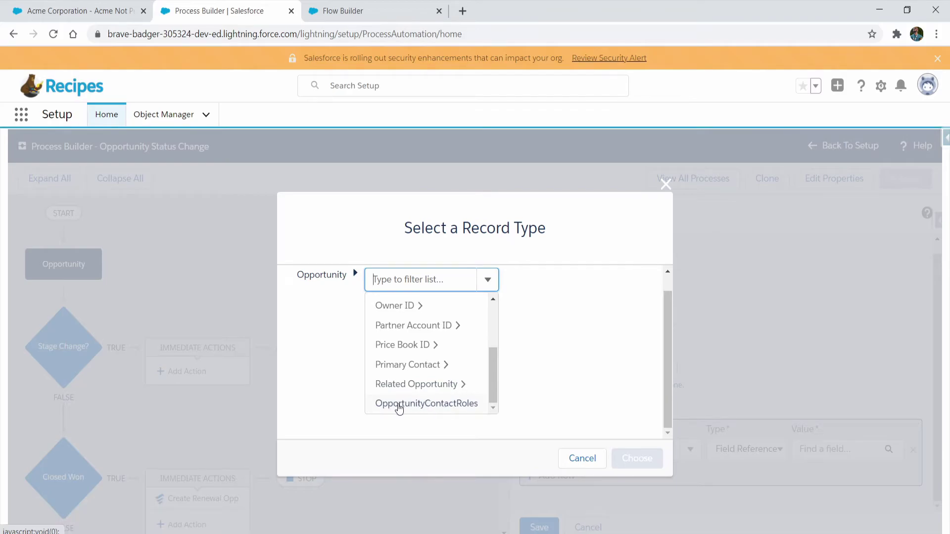
left_click(456, 405)
left_click(637, 459)
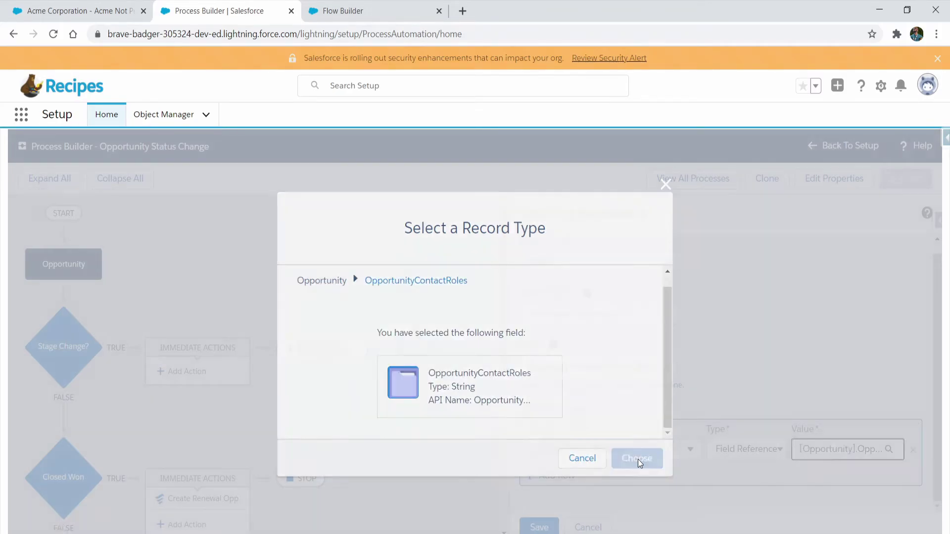
left_click(536, 526)
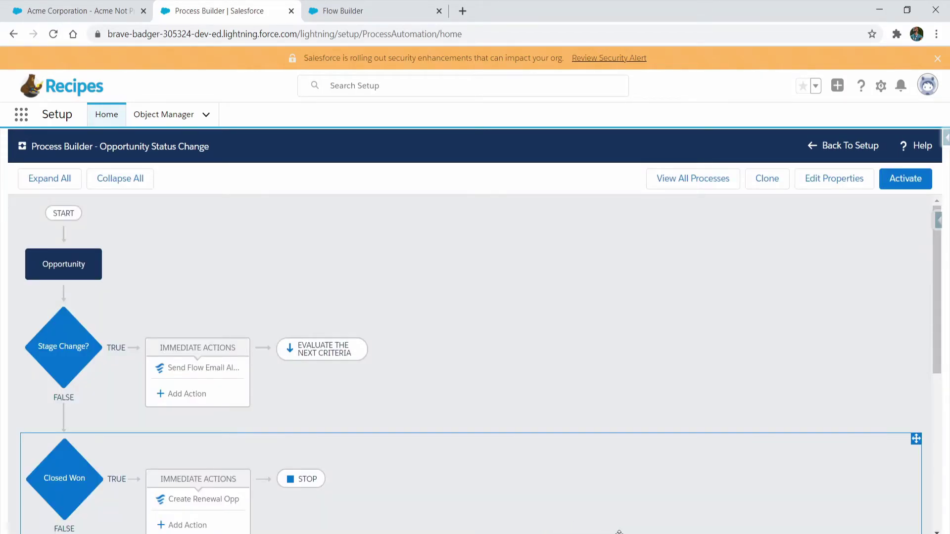
Activate the Opportunity Status Change process and review its Send Flow Email Alert action.
left_click(900, 181)
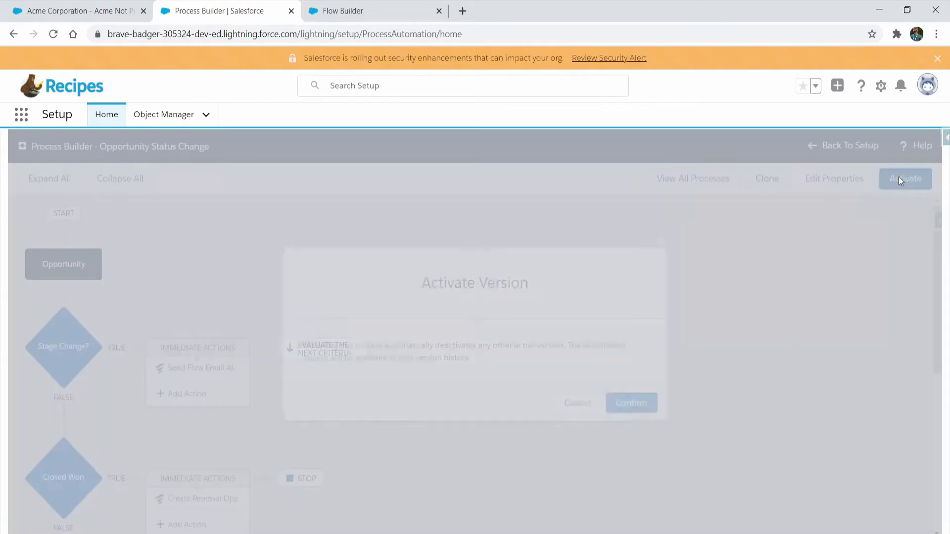
left_click(633, 405)
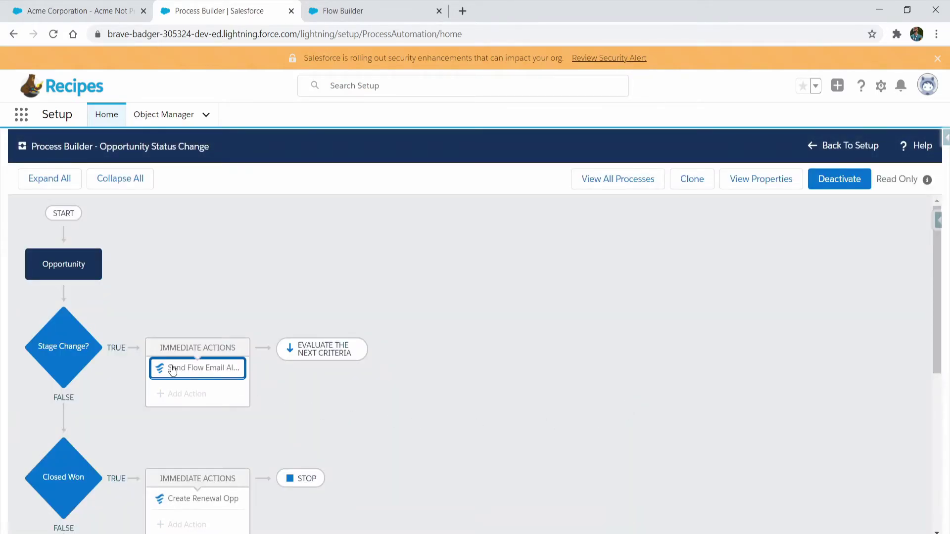
left_click(205, 372)
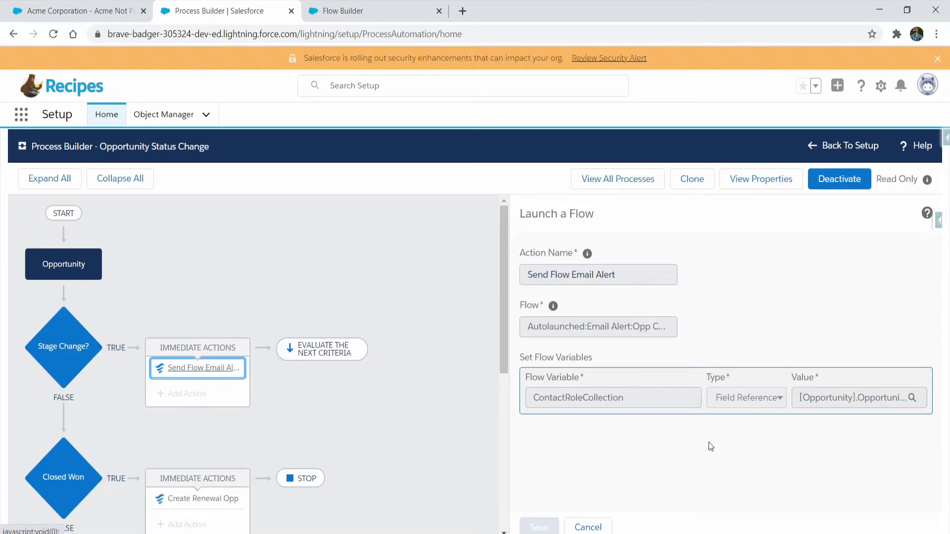
Move the Acme Corporation - Acme Not Primary Opp opportunity to the Qualification stage.
left_click(96, 17)
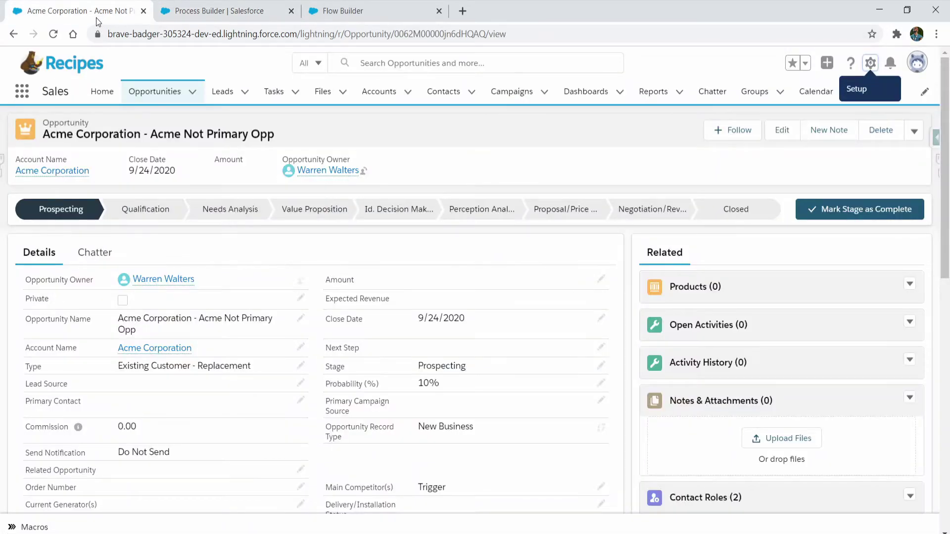
left_click(147, 209)
left_click(851, 211)
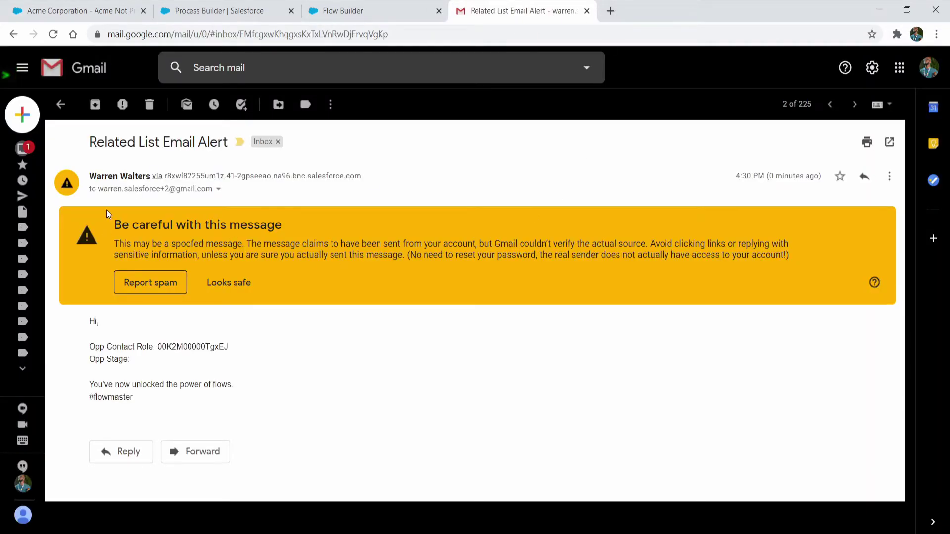
Inspect the alert email's recipient, Opp Contact Role ID, and empty Opp Stage line.
left_click_drag(95, 190, 212, 188)
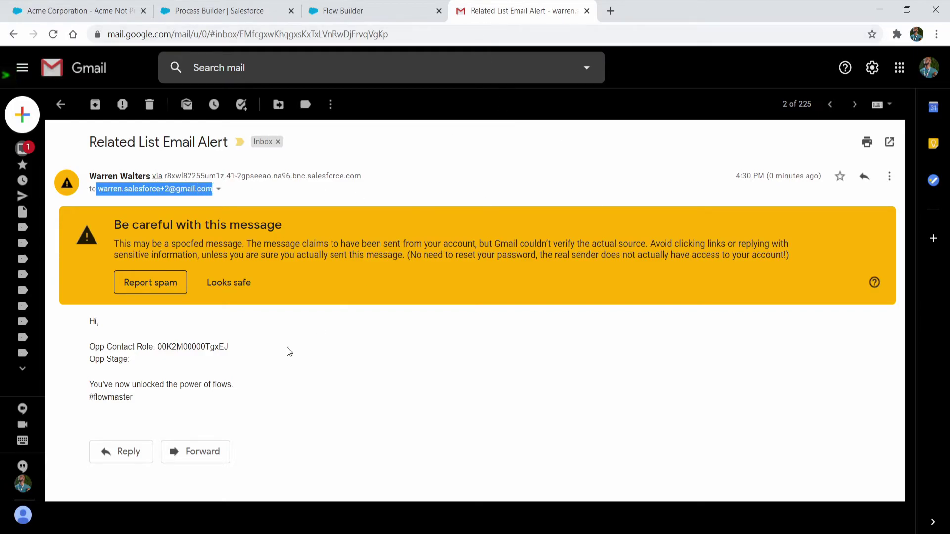
left_click(123, 343)
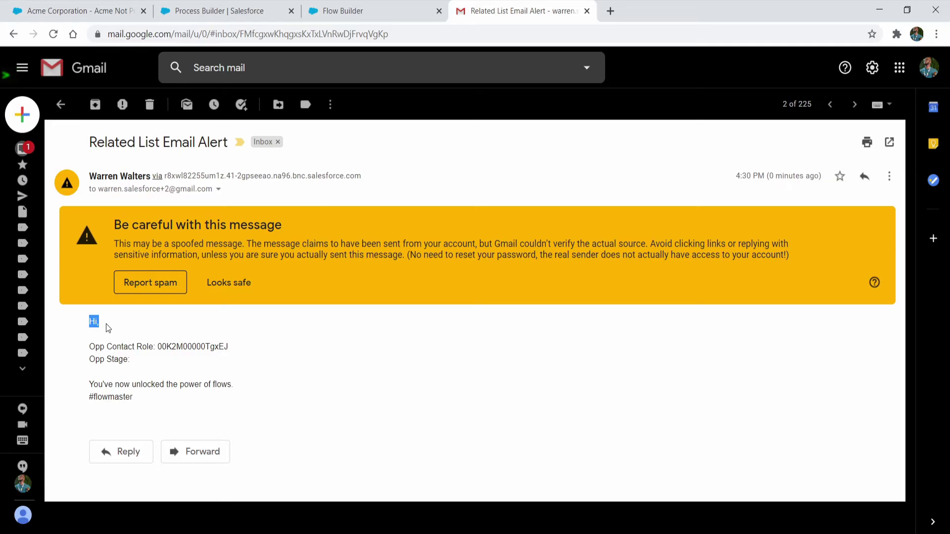
left_click_drag(158, 347, 229, 347)
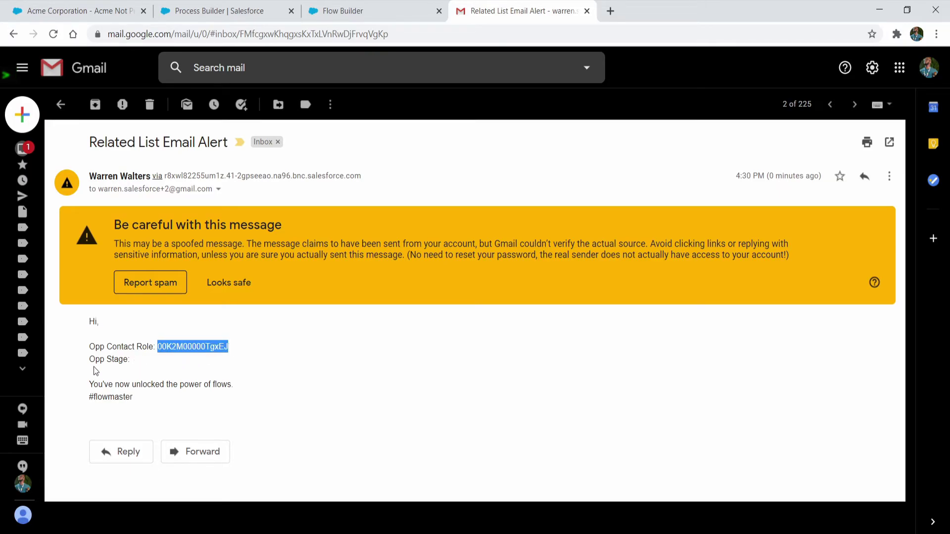
left_click_drag(90, 360, 151, 361)
left_click(150, 360)
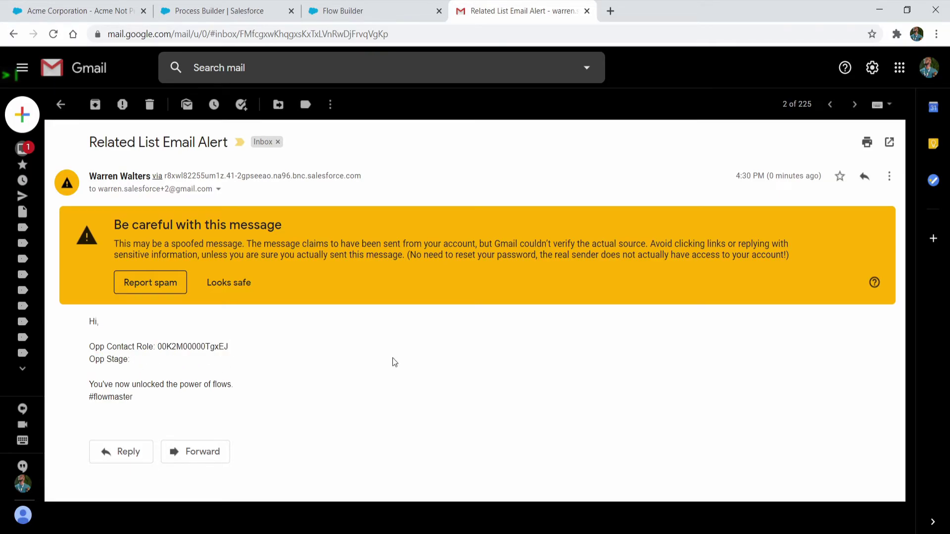
Close the older alert tab, recheck the contact role ID, and list the template's contact role merge fields.
middle_click(533, 12)
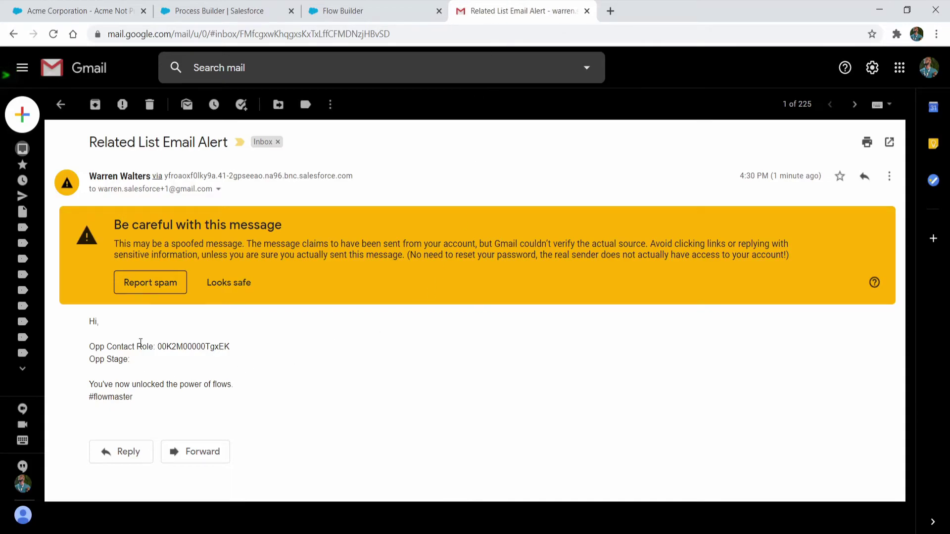
left_click_drag(89, 320, 209, 348)
double_click(206, 347)
left_click(128, 346)
triple_click(91, 322)
left_click(138, 333)
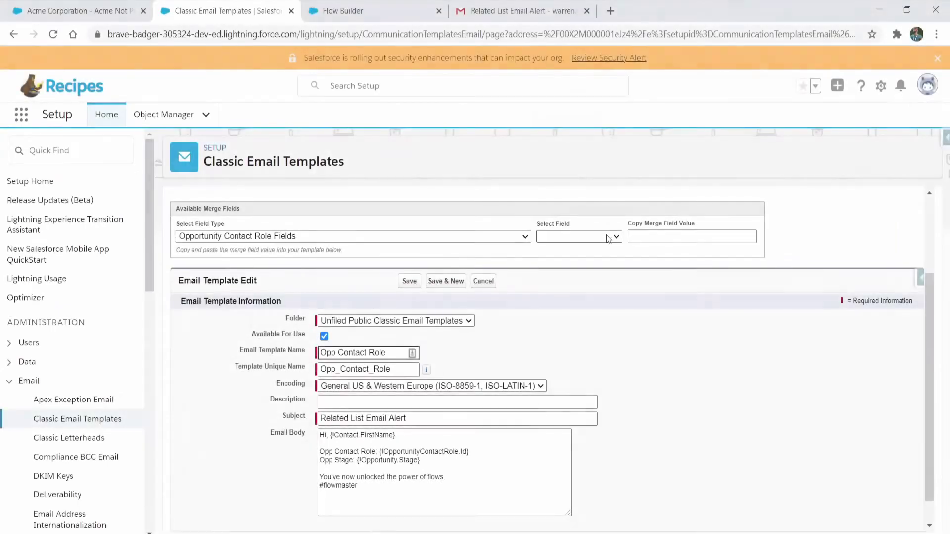
left_click(607, 238)
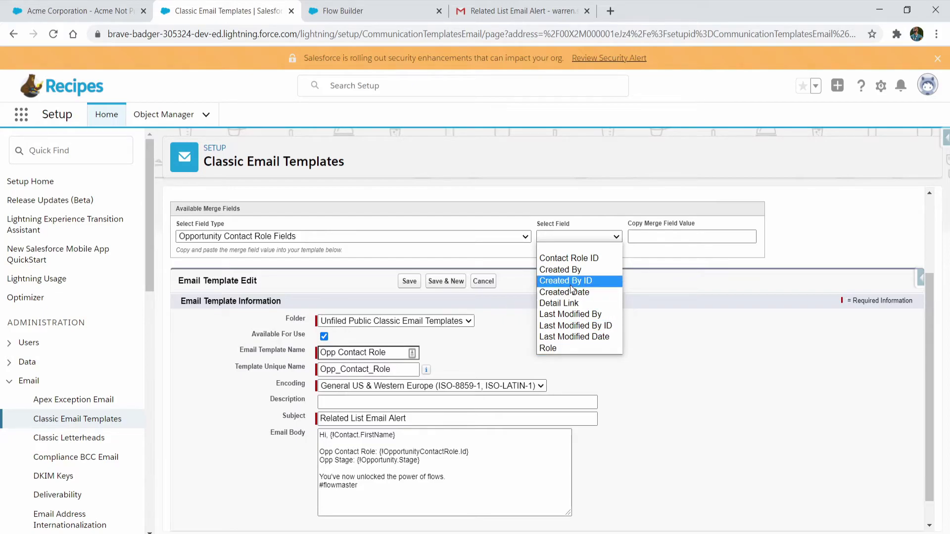
Review the available contact role merge fields and merge field types without changing the template.
left_click(404, 435)
left_click_drag(396, 435, 331, 436)
left_click(305, 236)
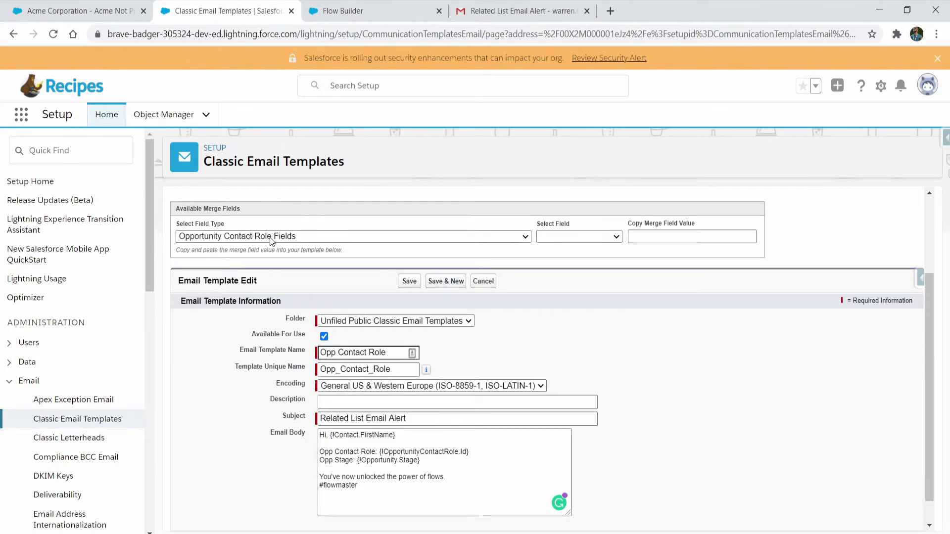
scroll(308, 333, "down", 5)
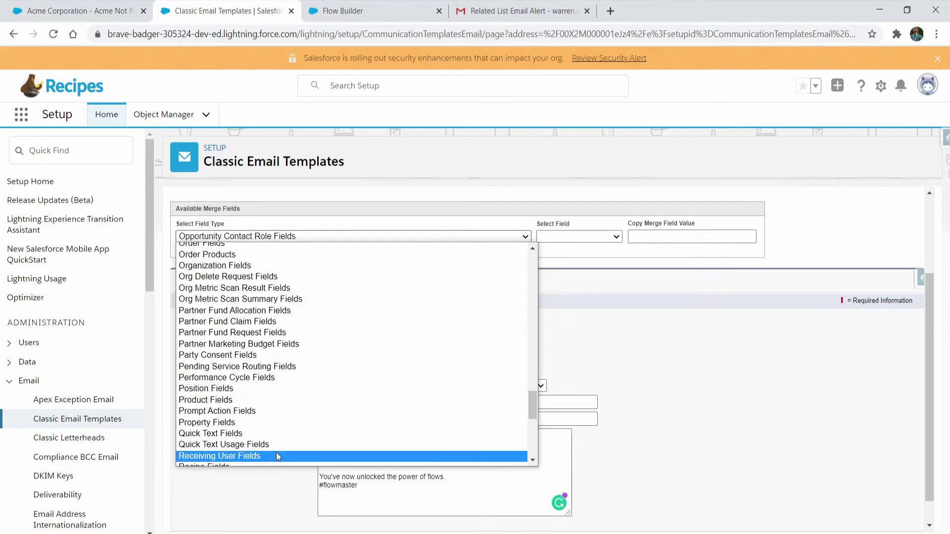
left_click(639, 368)
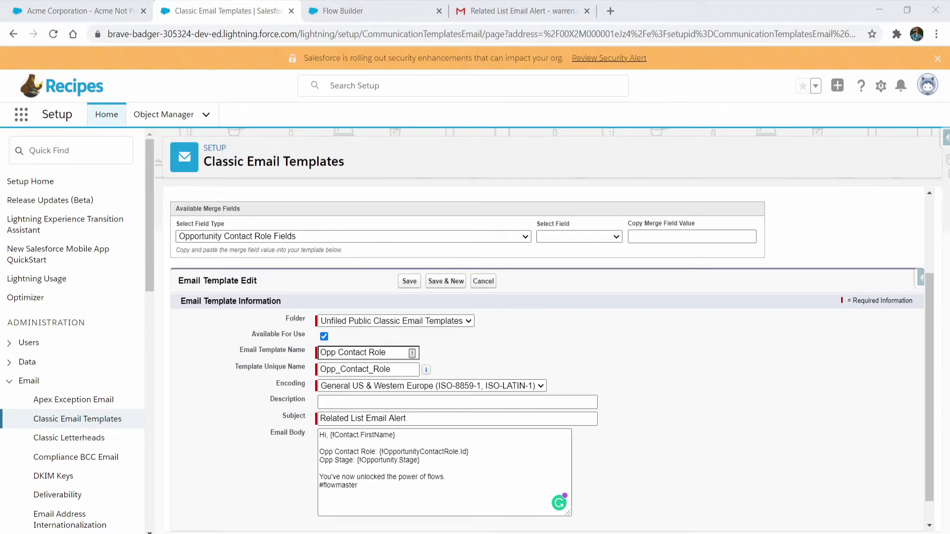
Find Opportunity Contact Role in Object Manager by searching 'opp' and start a new custom field.
left_click(164, 114)
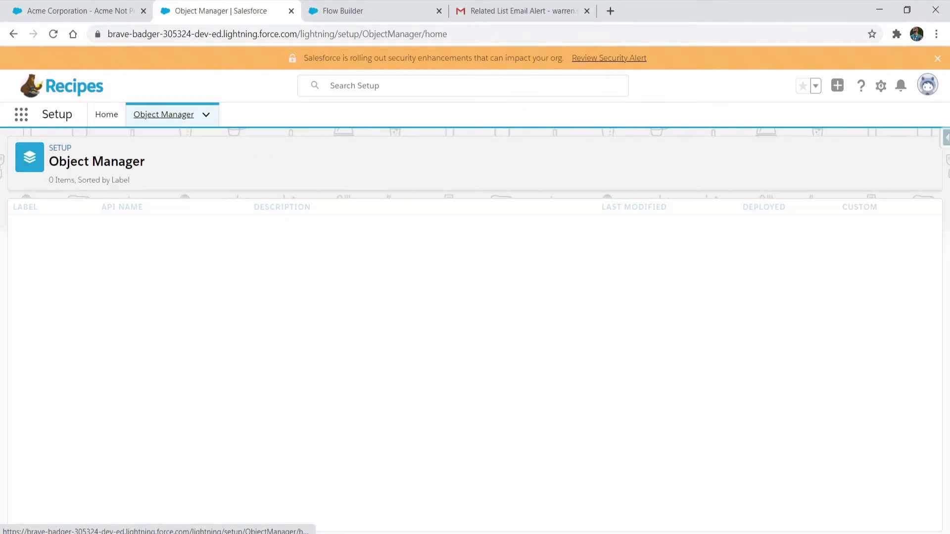
left_click(717, 153)
type("opp")
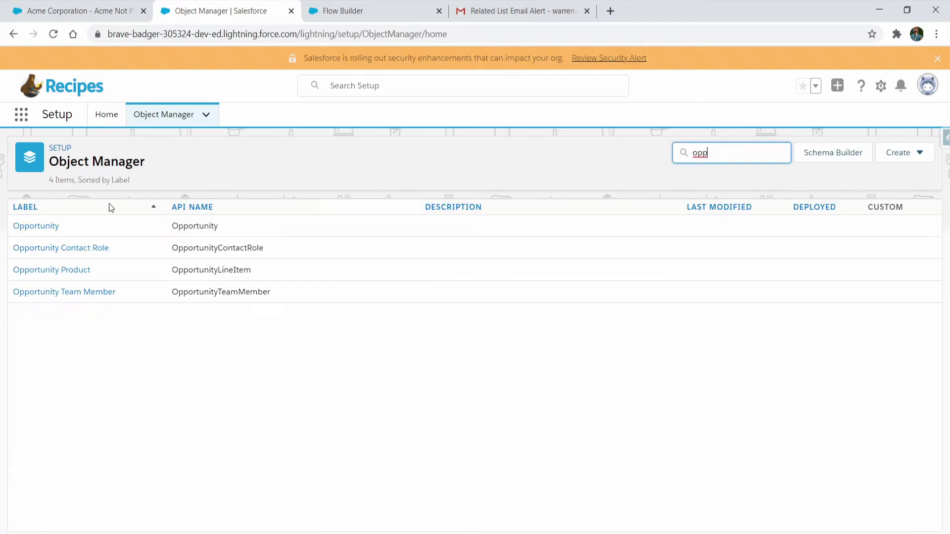
left_click(59, 246)
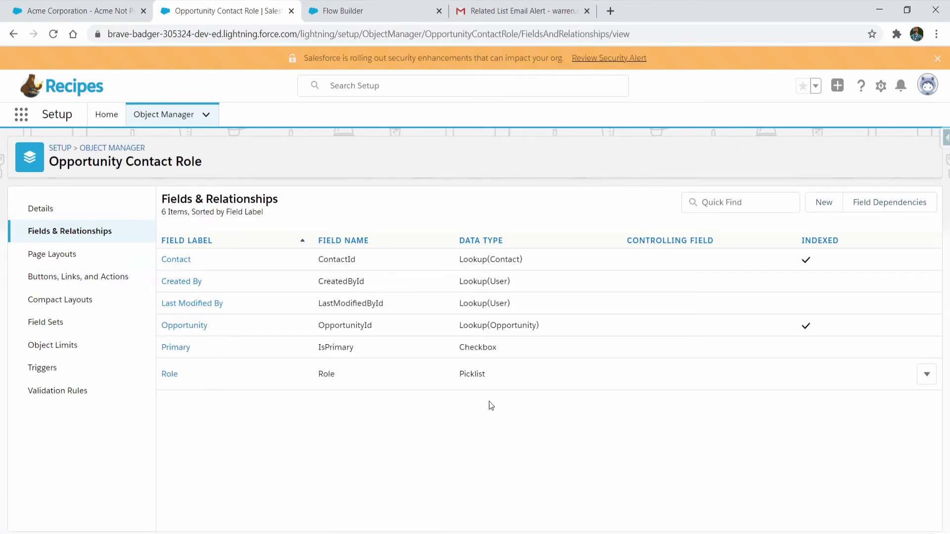
left_click_drag(463, 325, 550, 332)
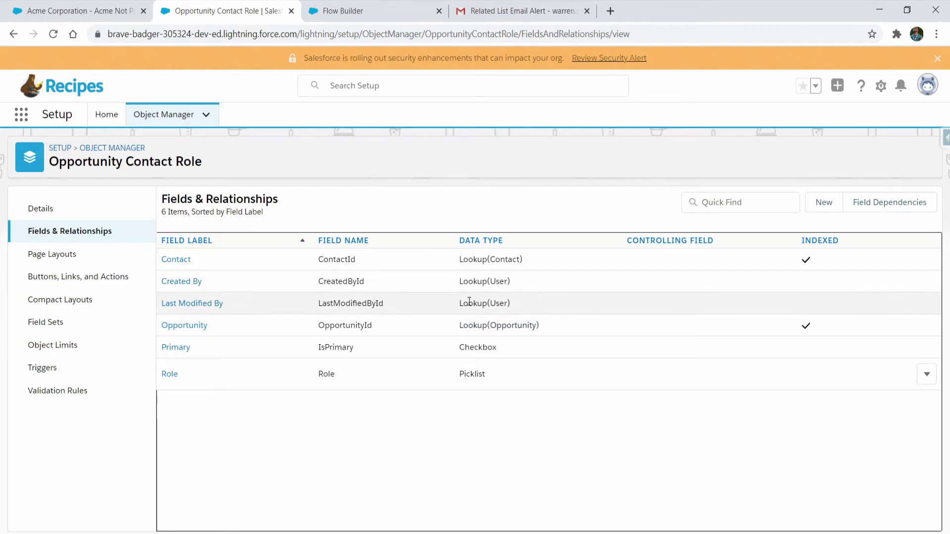
left_click(824, 202)
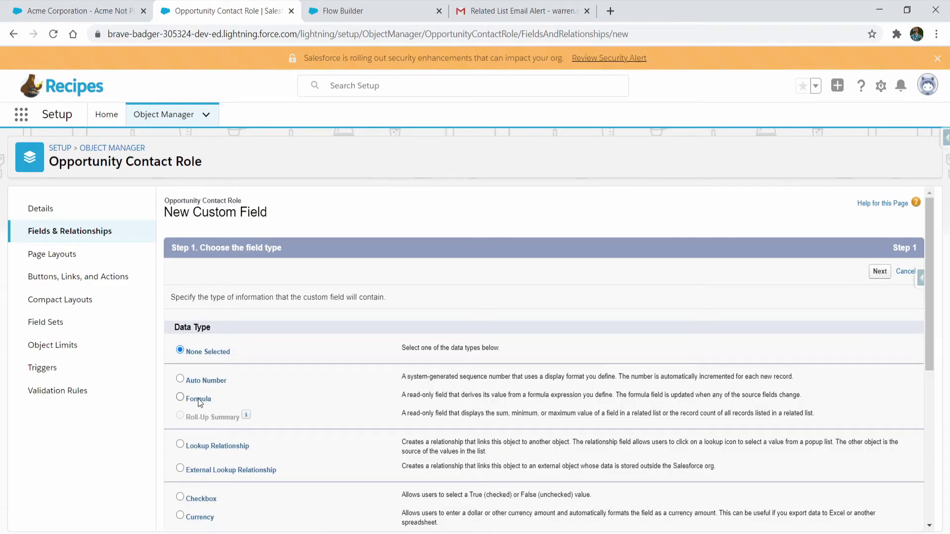
Label the formula field 'Contact First Name' with a Text return type.
left_click(880, 271)
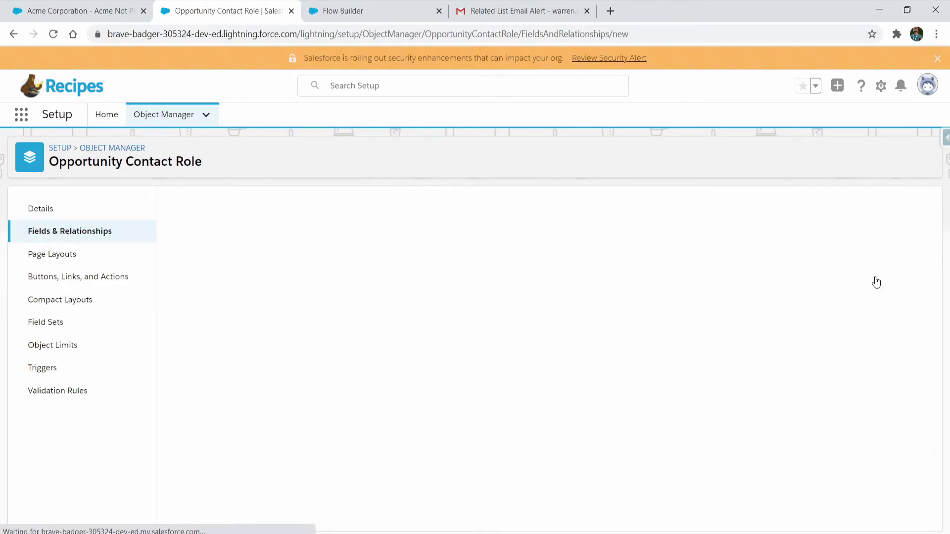
type("Contact First ")
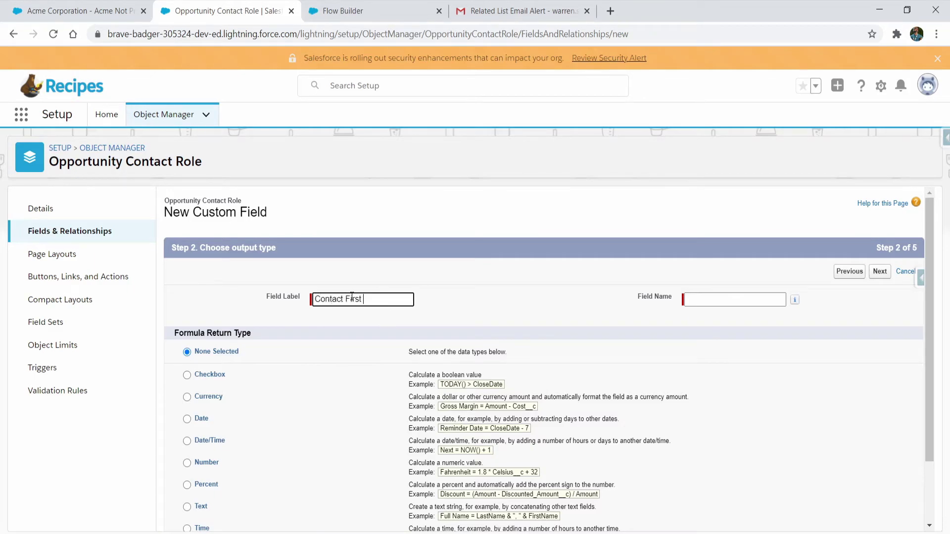
type("Name")
left_click(212, 383)
scroll(206, 396, "down", 1)
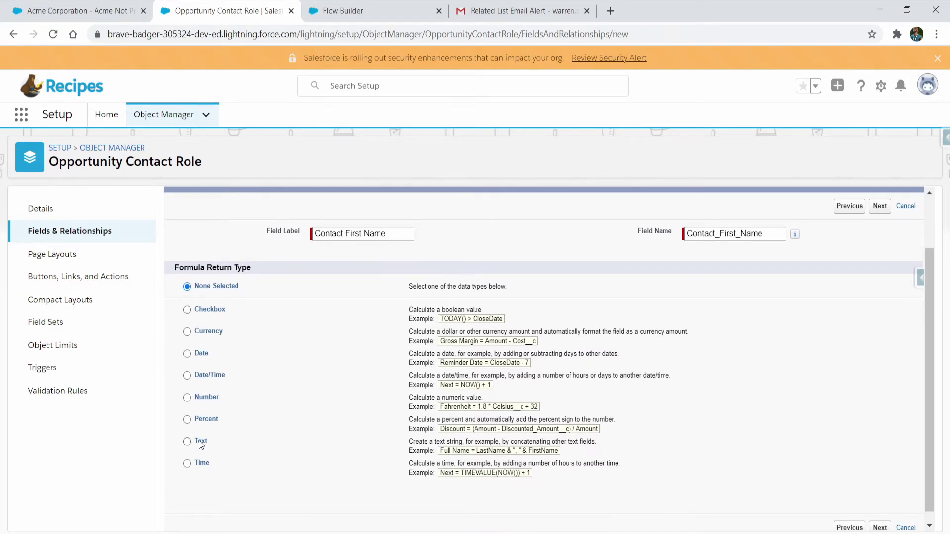
left_click(200, 443)
left_click(880, 208)
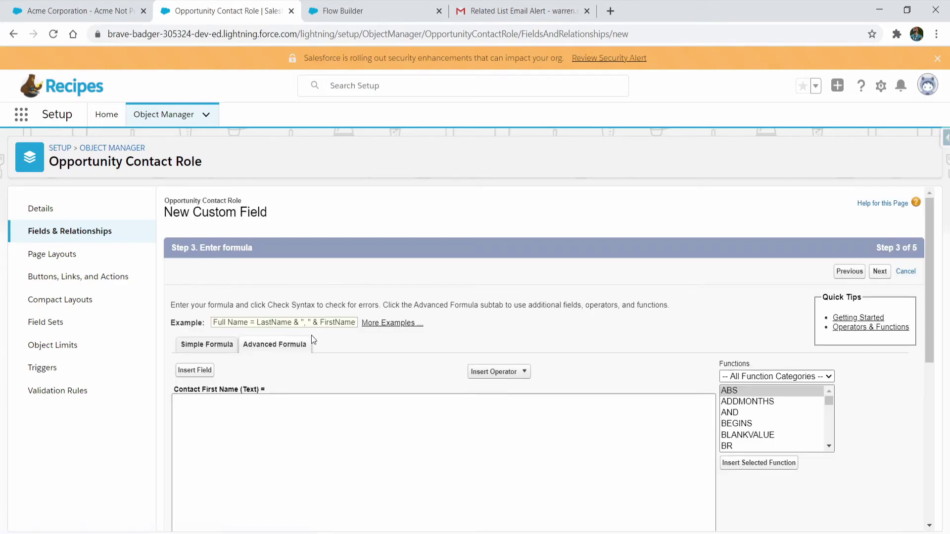
Insert Contact.FirstName as the formula and advance to the page-layout step.
left_click(194, 371)
left_click(491, 311)
scroll(575, 349, "down", 6)
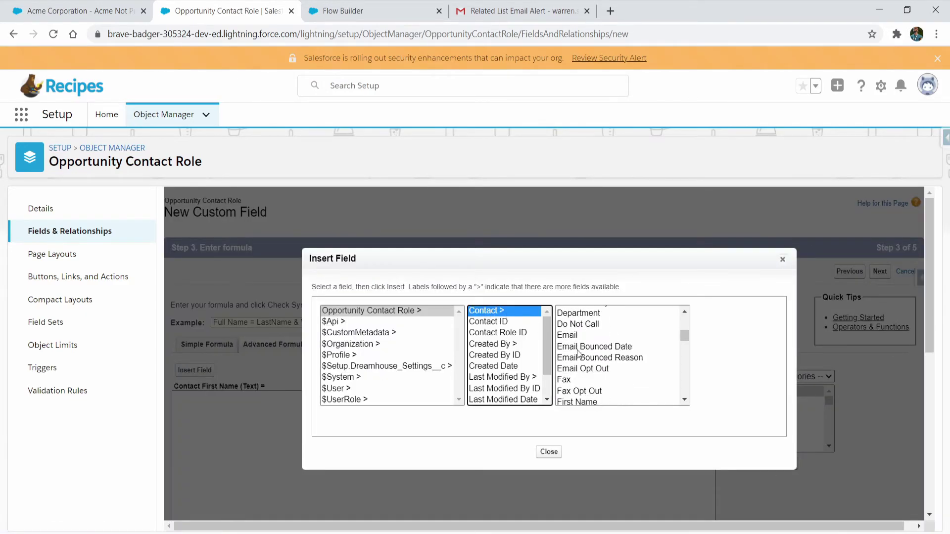
left_click(574, 335)
left_click(728, 439)
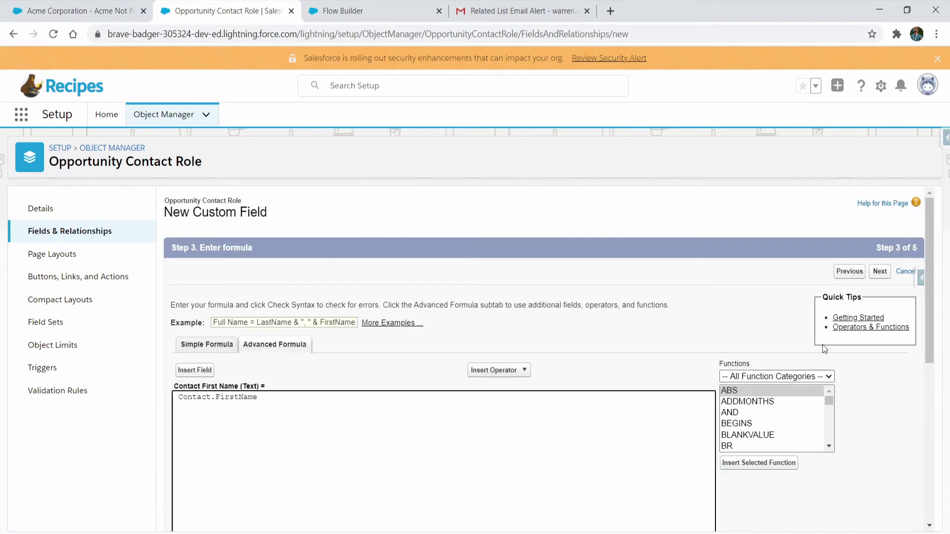
left_click(880, 272)
left_click(879, 272)
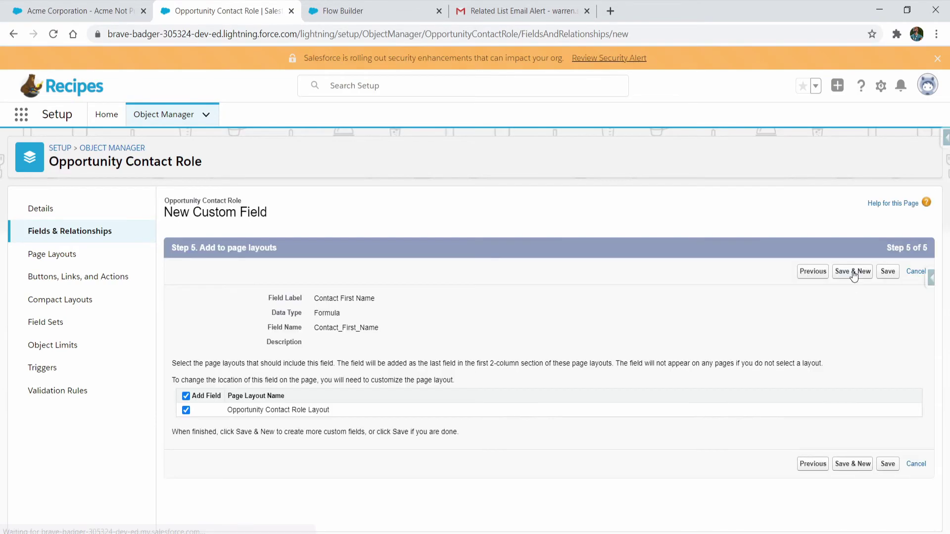
Save Contact First Name and start a second formula field labelled Opportunity Stage.
left_click(853, 272)
scroll(246, 395, "down", 1)
scroll(246, 394, "down", 6)
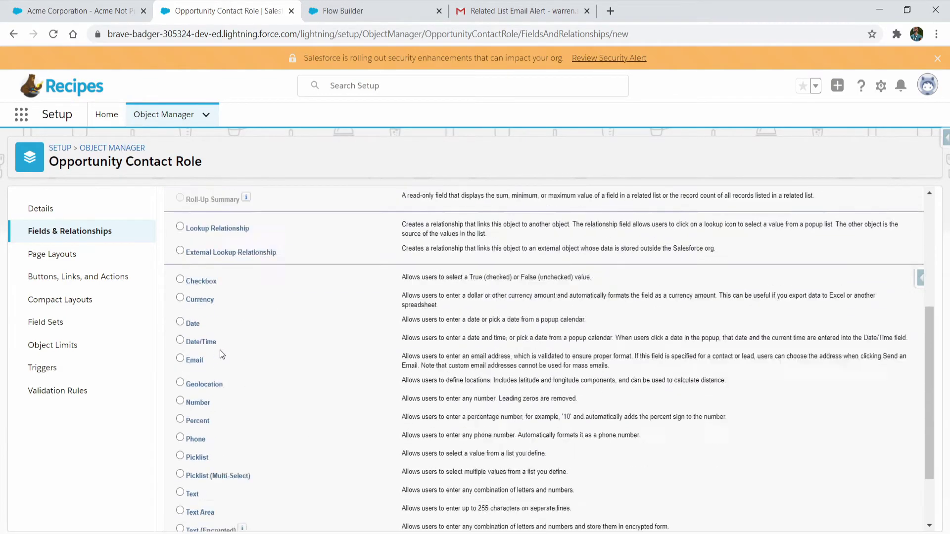
scroll(219, 353, "up", 3)
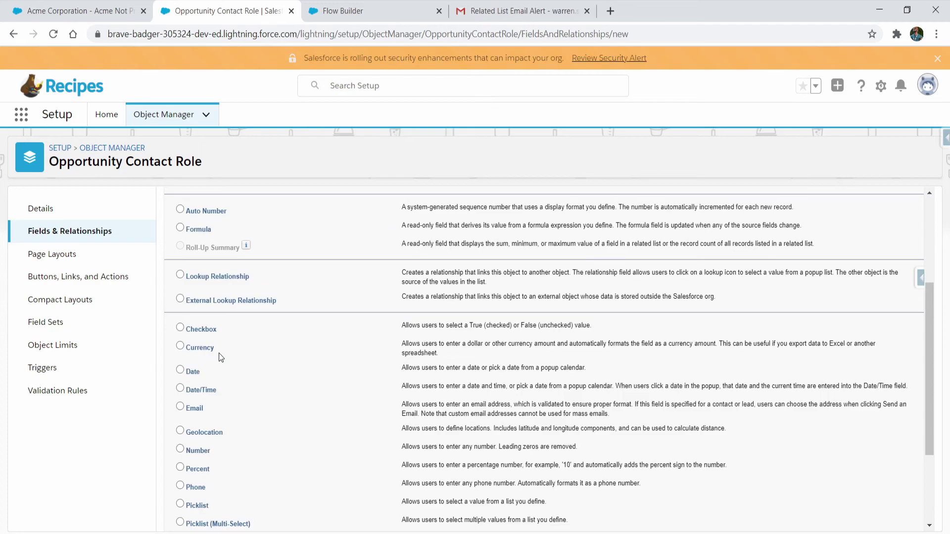
left_click(197, 224)
scroll(326, 305, "up", 3)
left_click(879, 233)
left_click(334, 300)
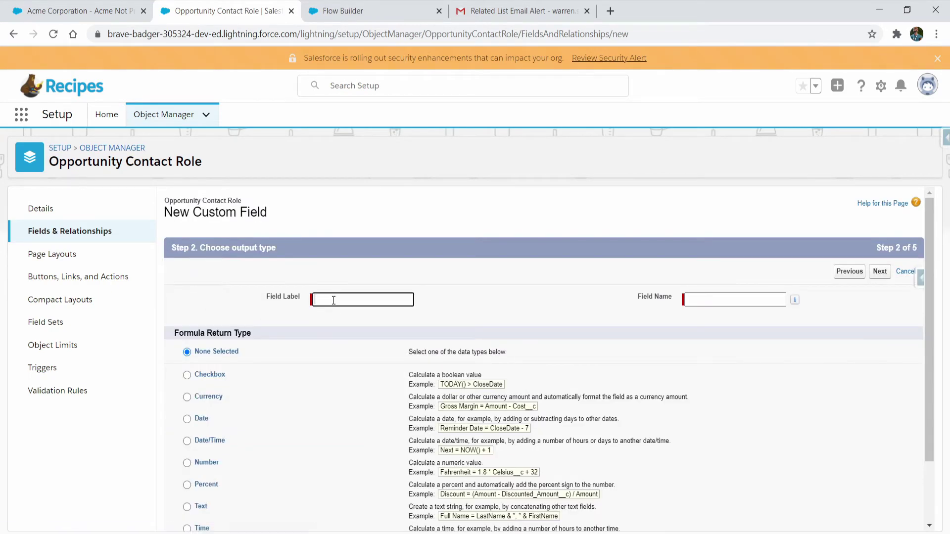
key("Tab")
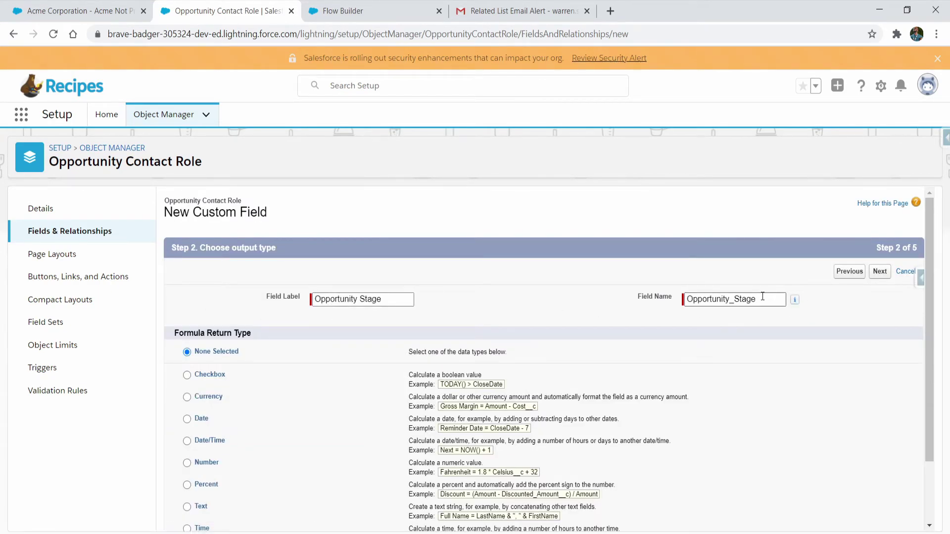
left_click(880, 271)
Give it a Text return type and insert Opportunity.StageName into the formula.
left_click(188, 449)
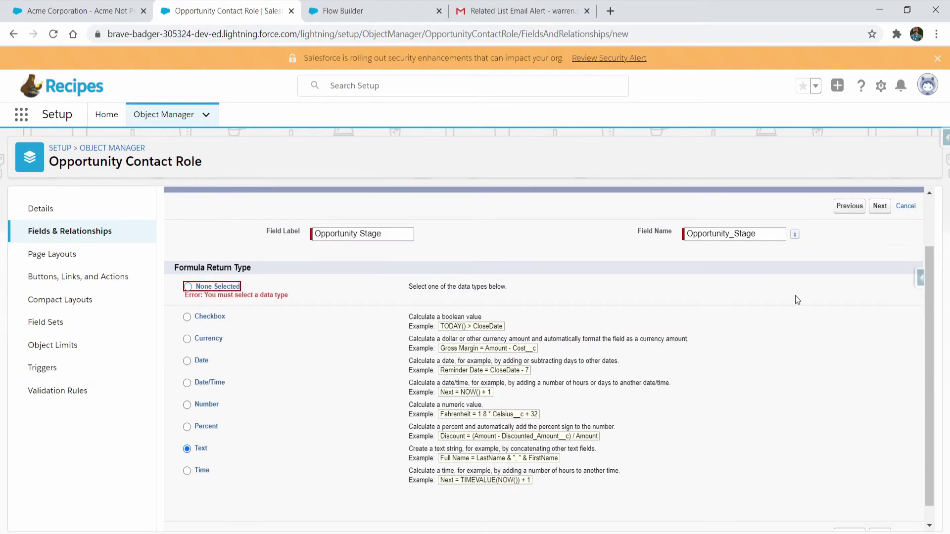
left_click(879, 206)
left_click(186, 371)
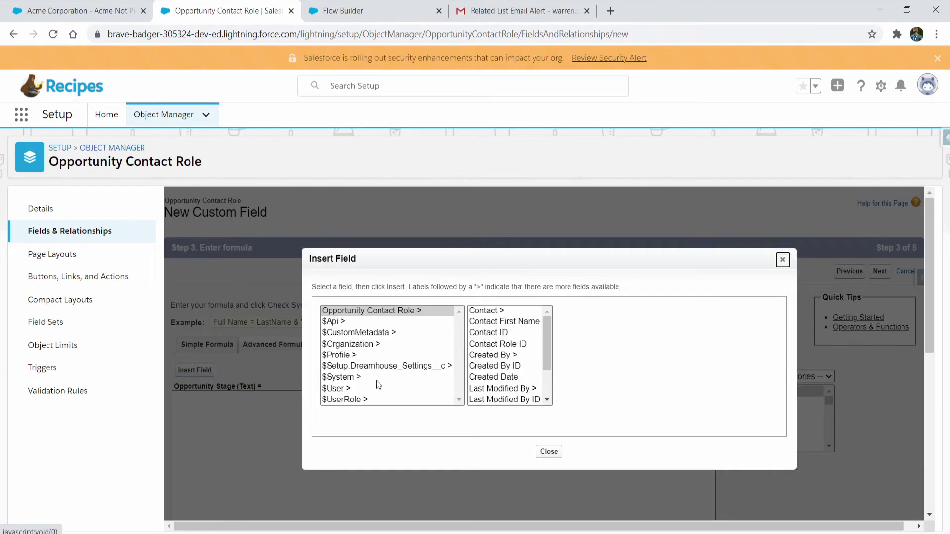
left_click(492, 377)
left_click(590, 349)
key("o")
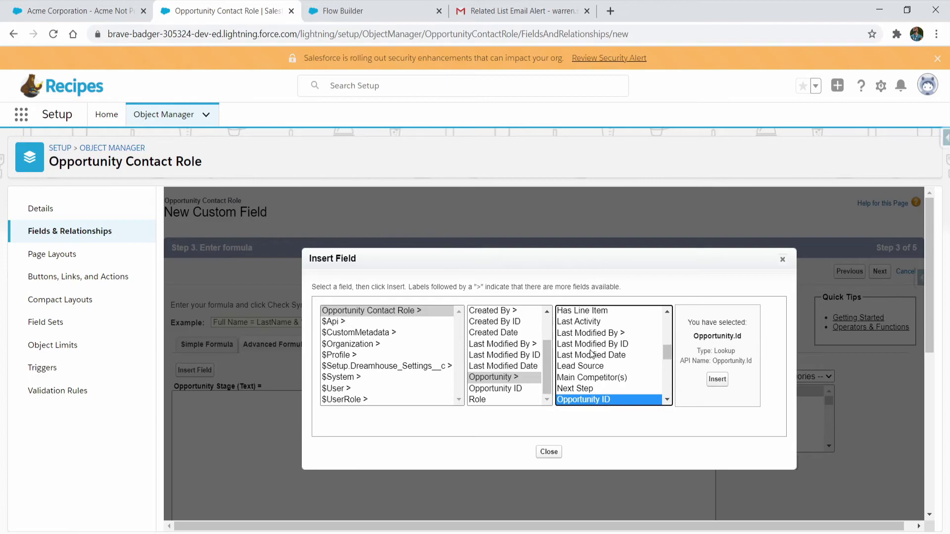
scroll(589, 357, "down", 2)
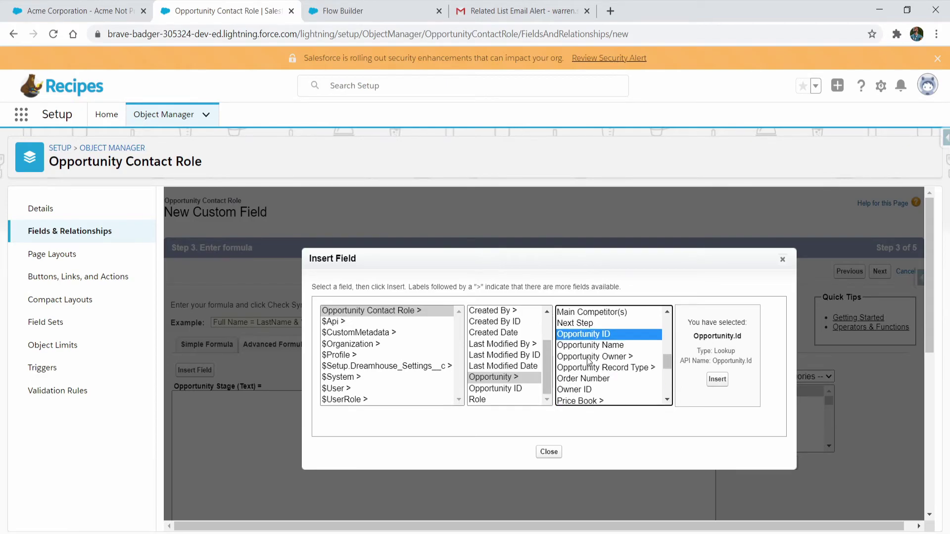
key("s")
scroll(615, 367, "down", 1)
left_click(614, 367)
left_click(718, 379)
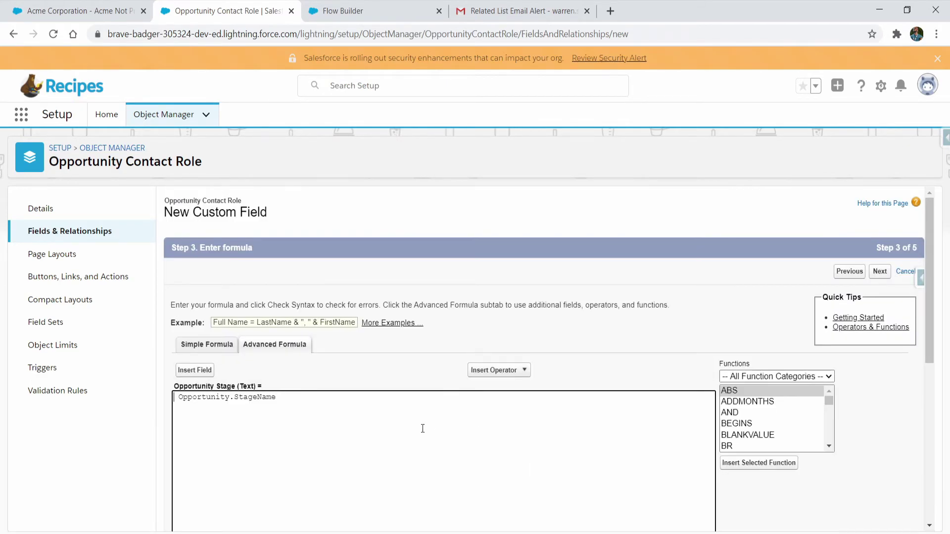
Wrap the formula as TEXT( Opportunity.StageName ) and advance to adding it to page layouts.
type("TEXT(")
key("End")
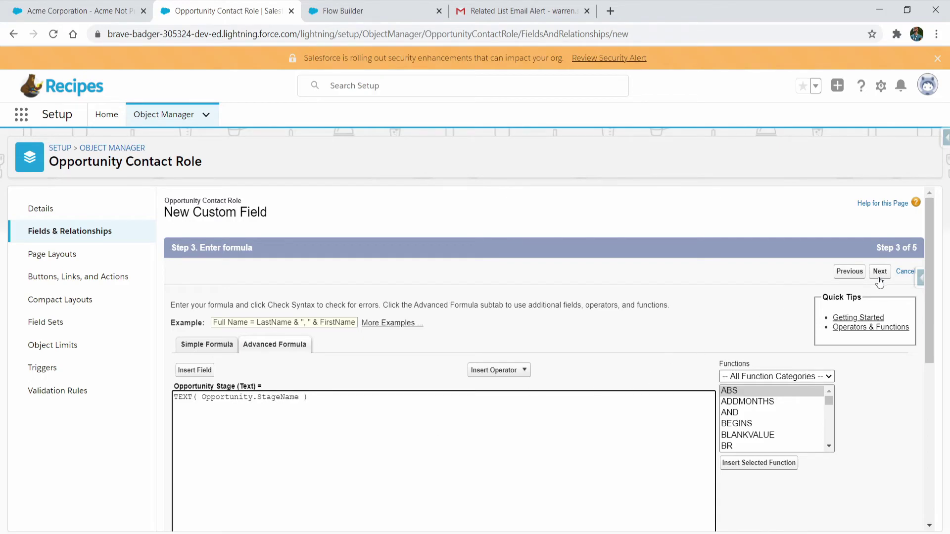
left_click(879, 280)
left_click(881, 277)
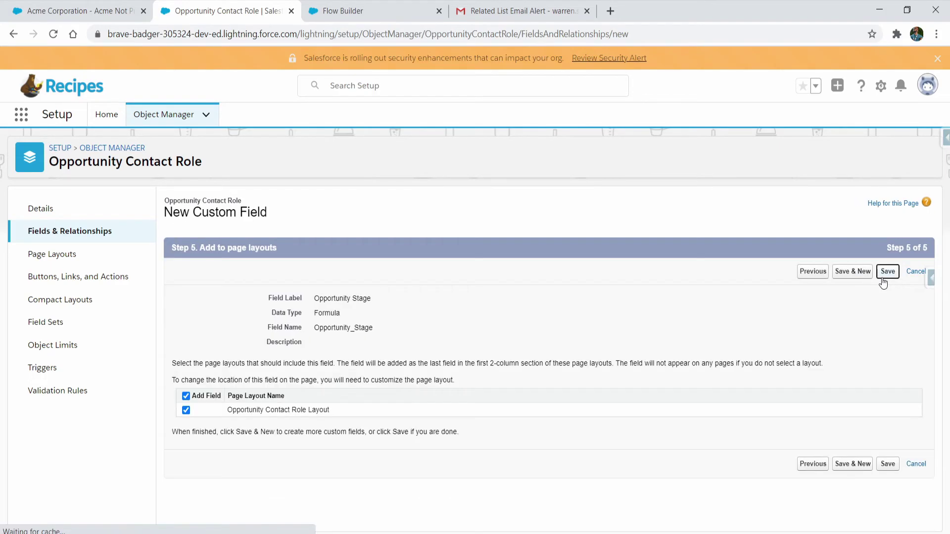
Save the Opportunity Stage field, return to the email template, and delete the old Opportunity.Stage merge field.
left_click(884, 277)
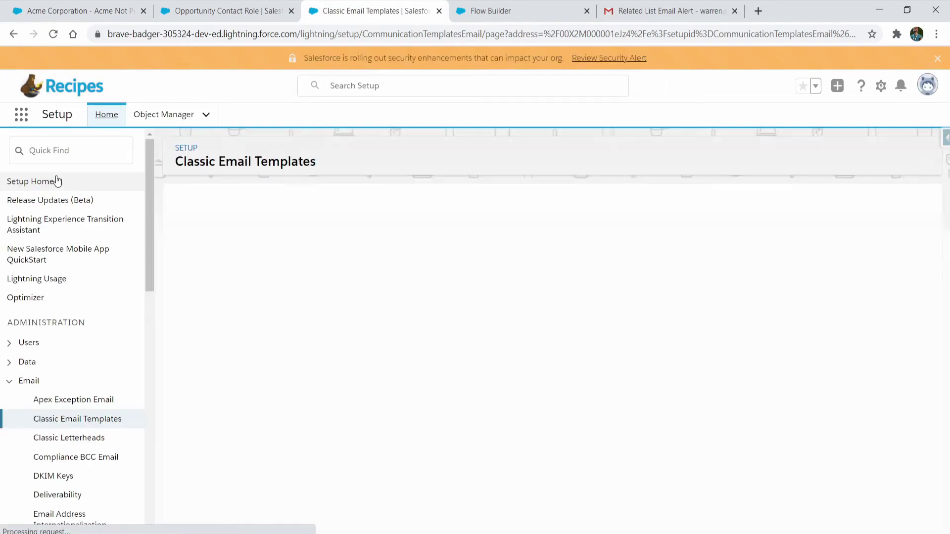
left_click(32, 151)
type("e")
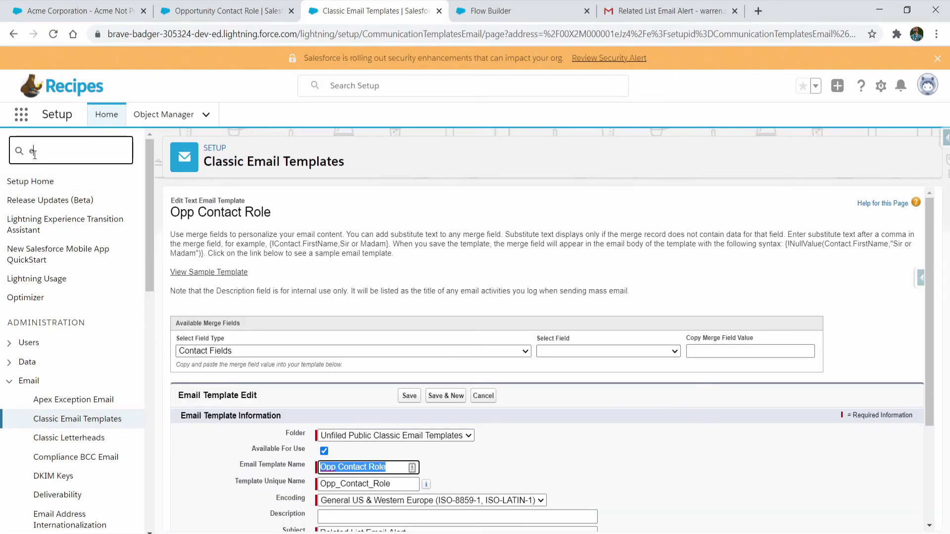
type("mail")
scroll(455, 283, "down", 3)
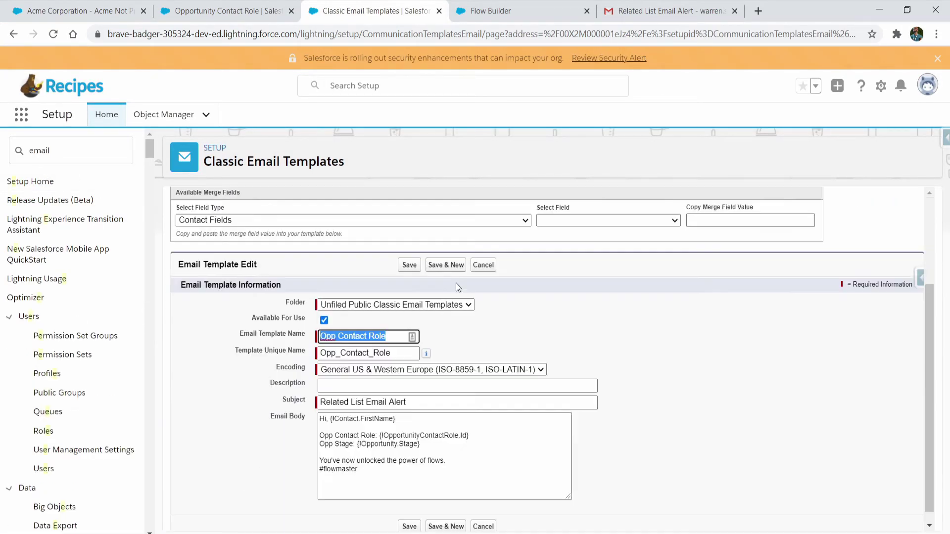
left_click(452, 436)
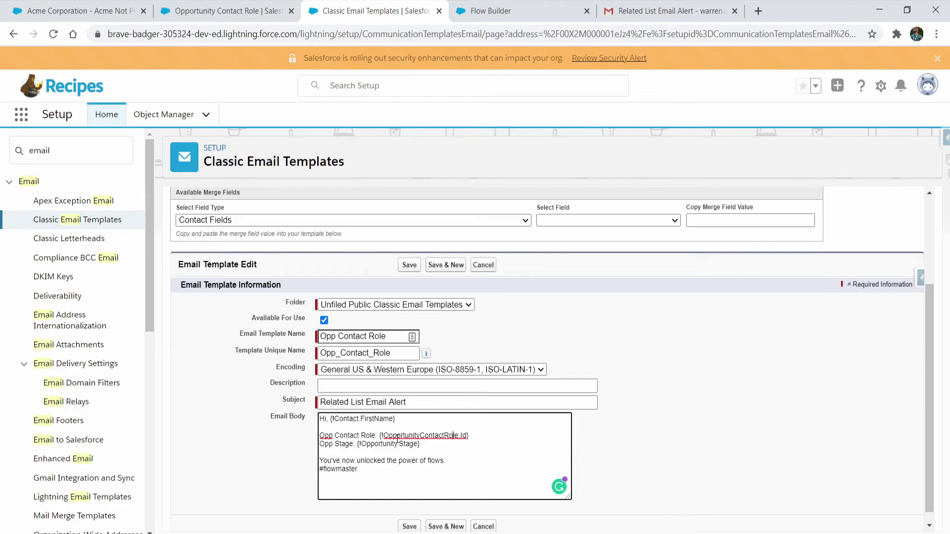
left_click_drag(435, 448, 361, 446)
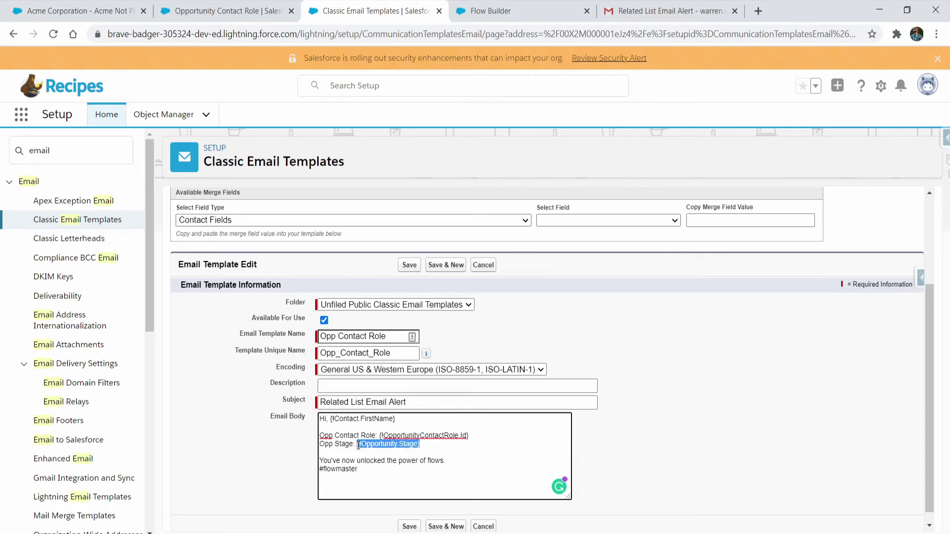
key("BackSpace")
Replace the greeting's first-name merge field with the contact role's Contact_First_Name__c field.
left_click(438, 221)
scroll(424, 304, "down", 20)
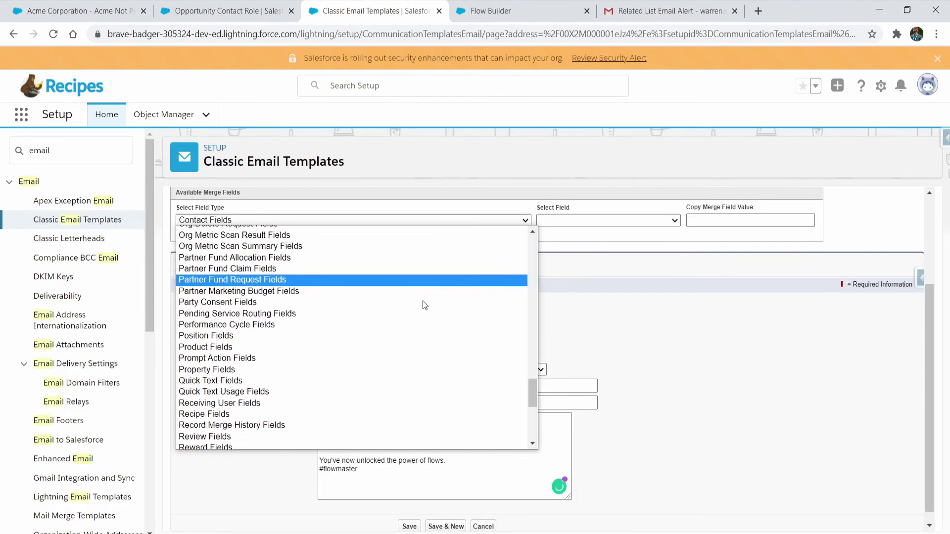
scroll(411, 310, "up", 10)
scroll(297, 268, "up", 4)
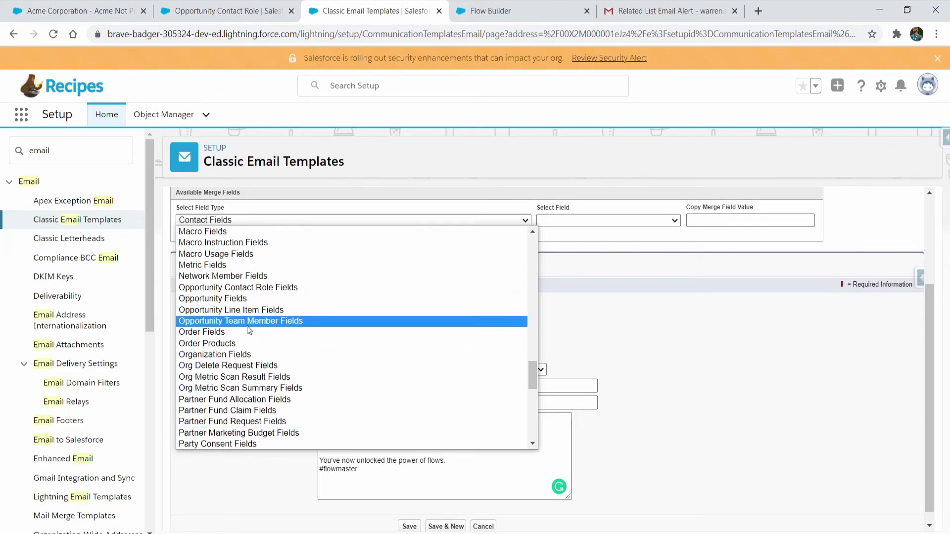
left_click(247, 287)
left_click(618, 219)
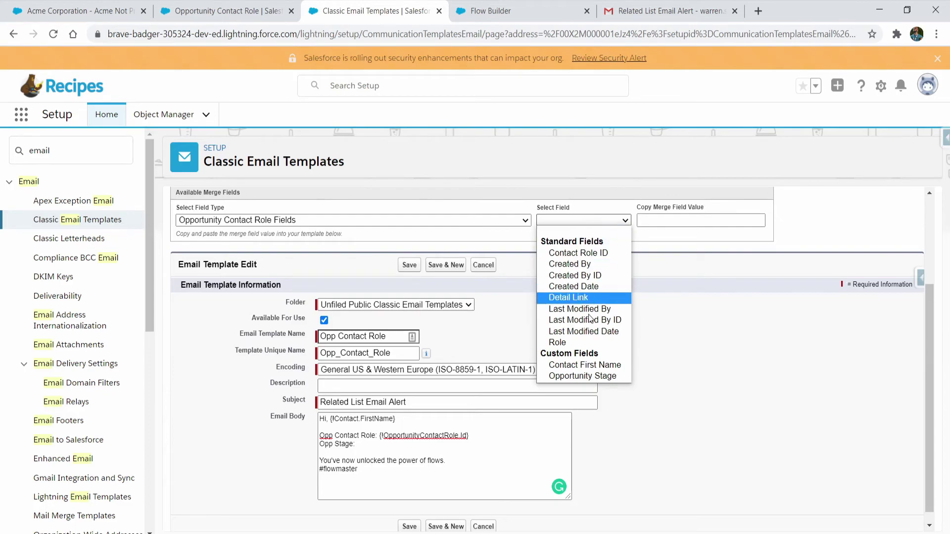
left_click(573, 366)
key("ctrl+c")
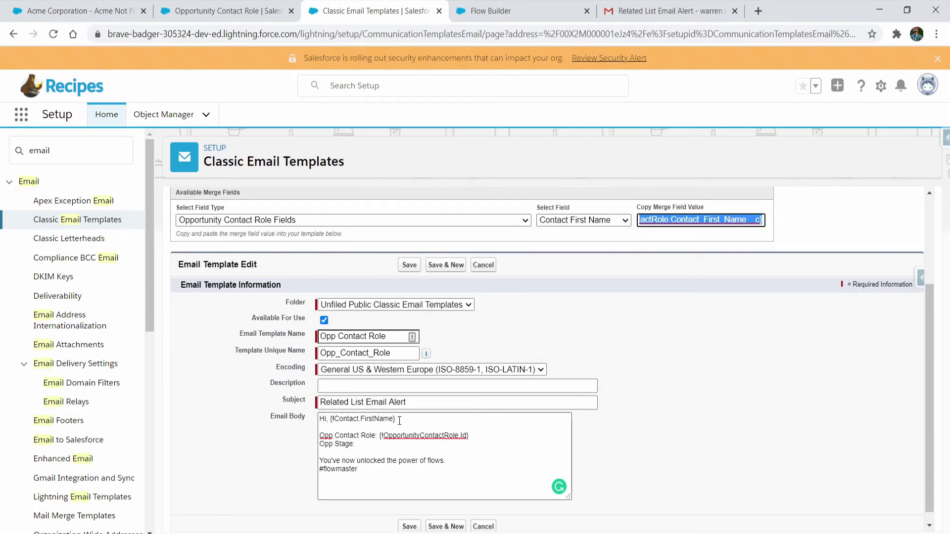
left_click_drag(396, 419, 331, 421)
key("ctrl+v")
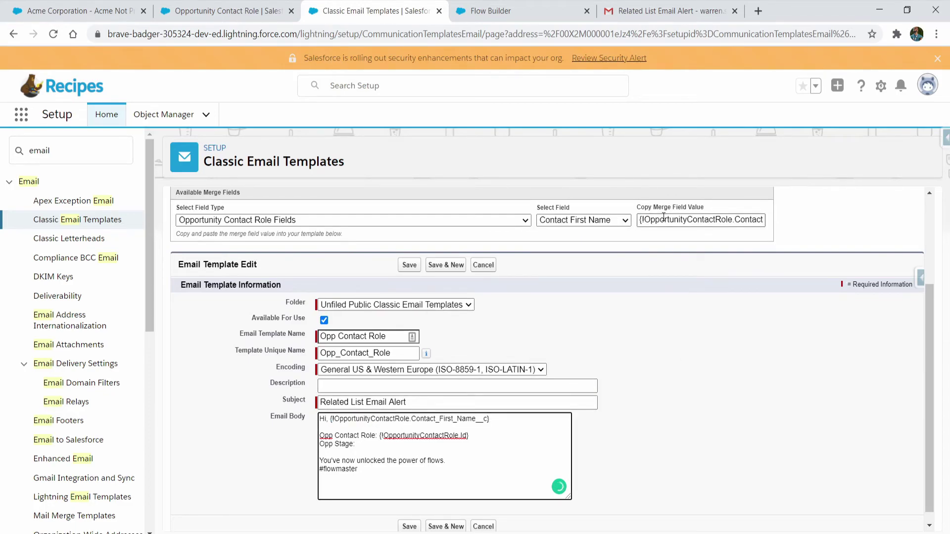
Insert the Opportunity_Stage__c contact role merge field after 'Opp Stage:' and save the template.
left_click(618, 219)
left_click(583, 376)
key("ctrl+c")
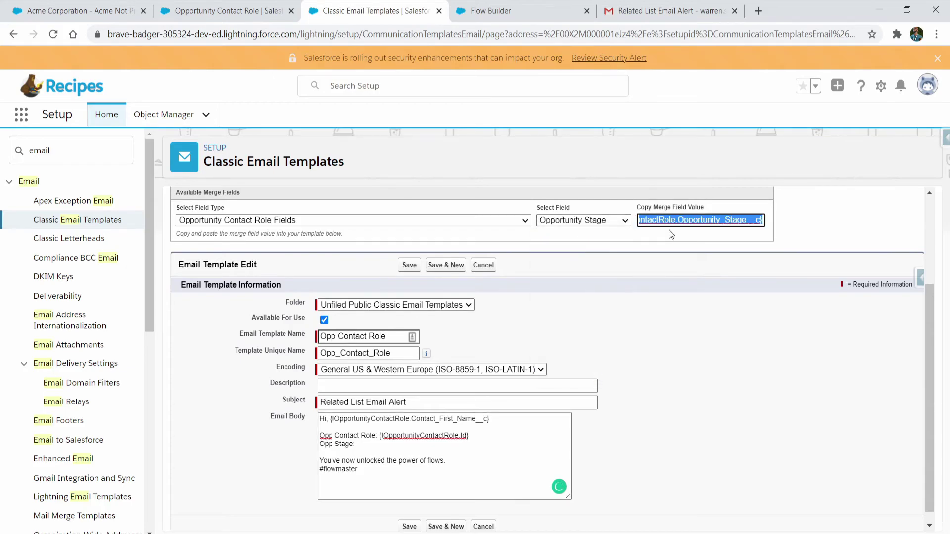
left_click(366, 444)
key("ctrl+v")
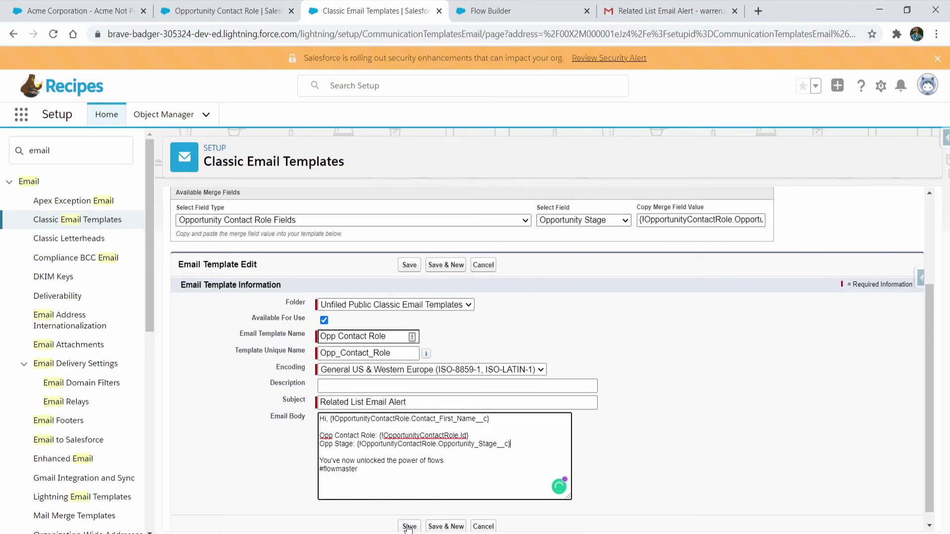
left_click(409, 527)
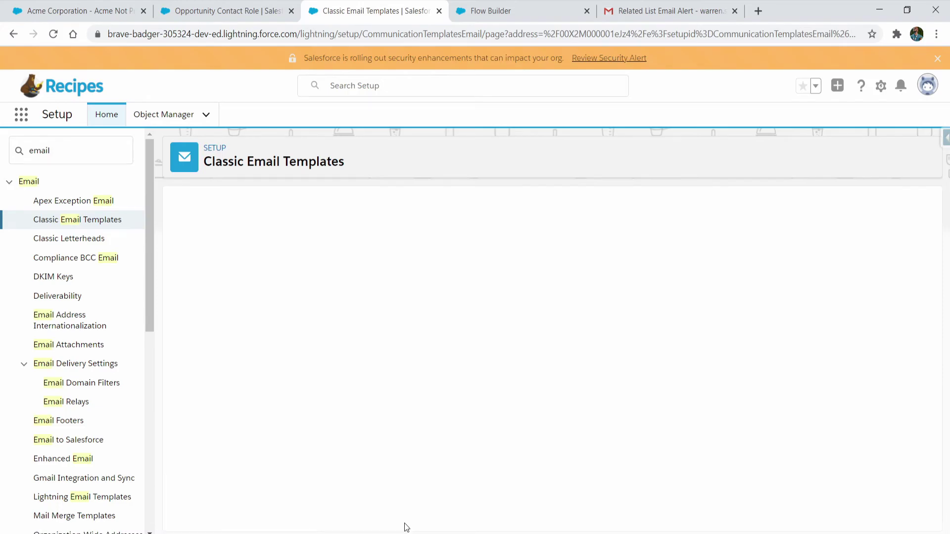
Move Acme Not Primary Opp to Needs Analysis and open the new alert email in Gmail.
left_click(85, 16)
left_click(223, 210)
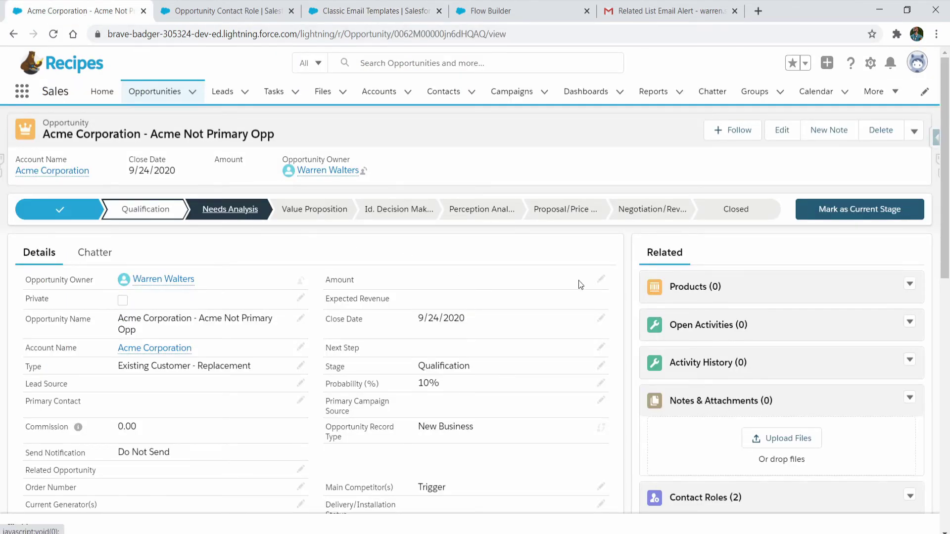
left_click(848, 205)
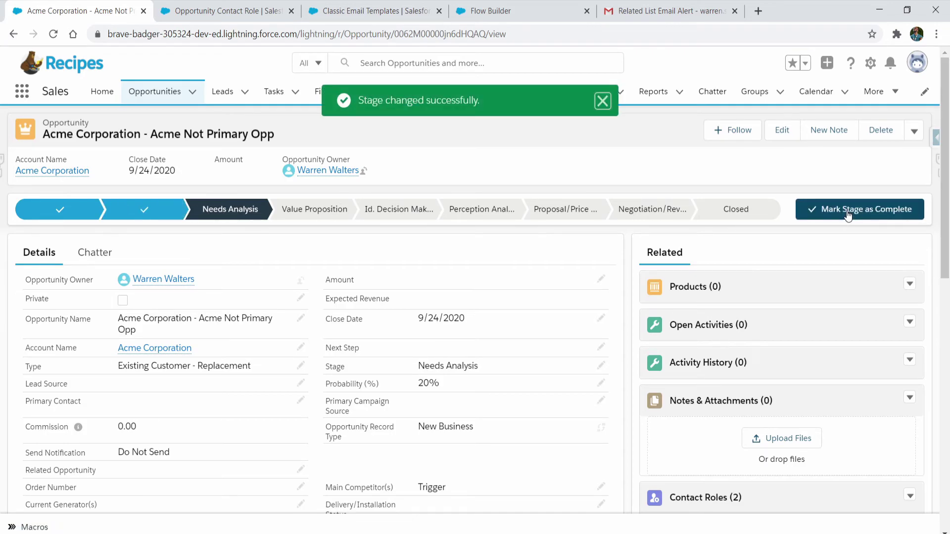
left_click(723, 16)
left_click(734, 11)
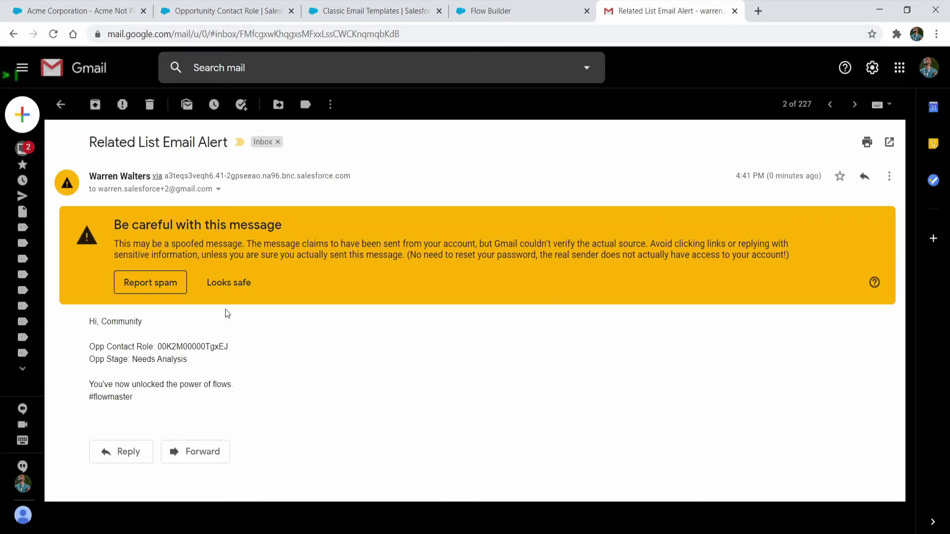
Check the newer alert email showing Opp Stage Needs Analysis, mark it safe, and return to the Acme Corporation record.
left_click_drag(90, 410, 191, 361)
left_click(833, 101)
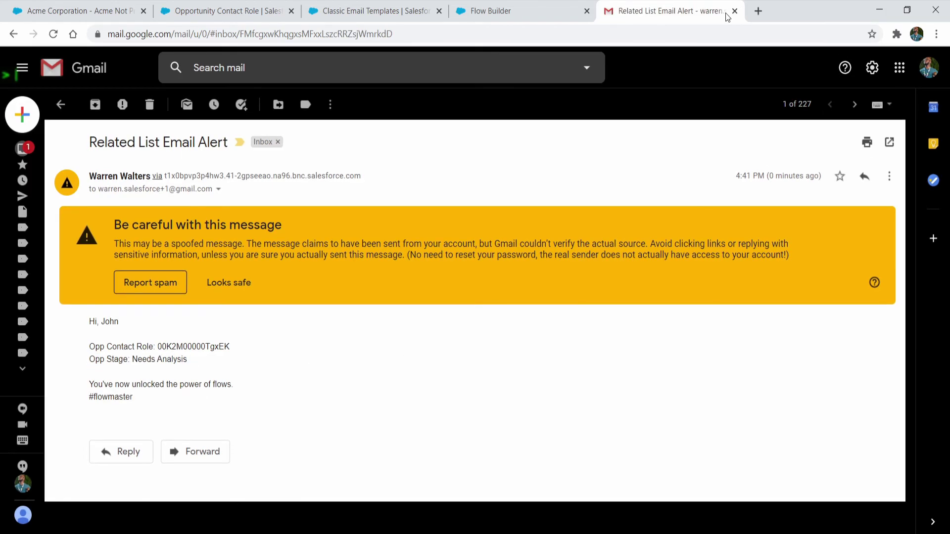
left_click_drag(74, 326, 121, 324)
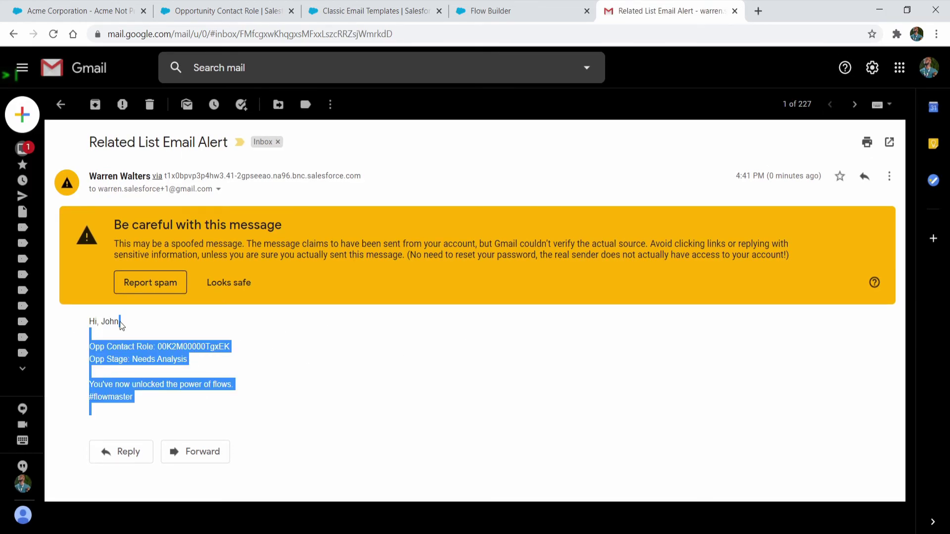
left_click(122, 327)
left_click_drag(162, 347, 218, 349)
left_click(229, 284)
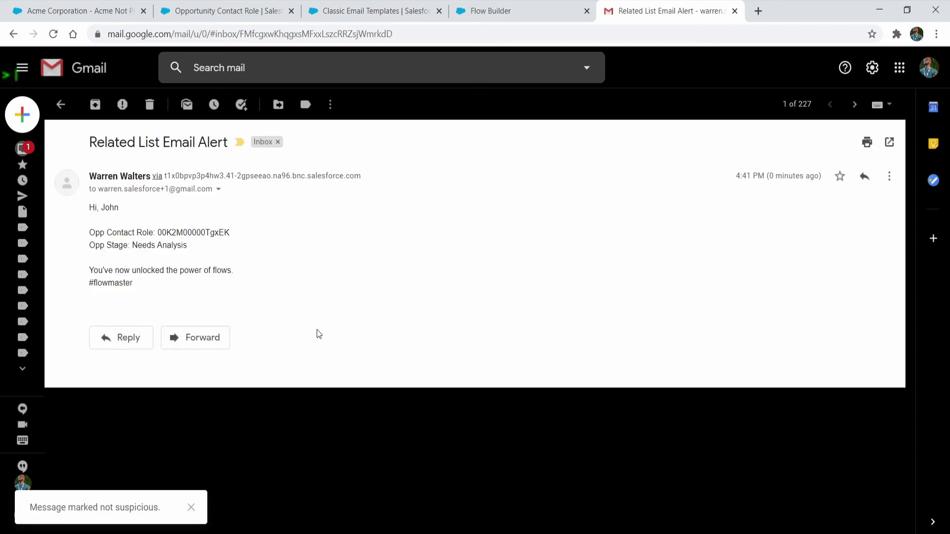
left_click(79, 11)
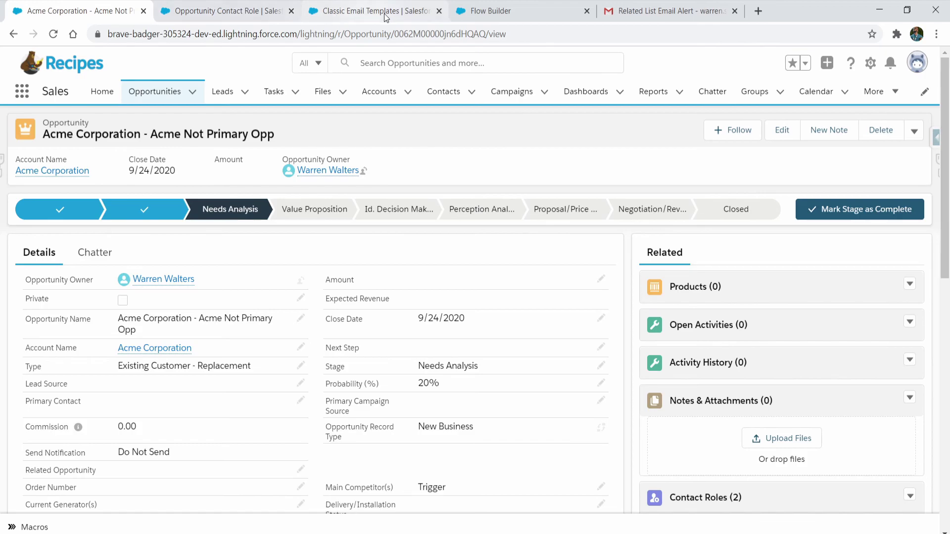
Switch back to Flow Builder showing the Autolaunched:Email Alert:Opp Contact Role flow, Version 1.
left_click(491, 12)
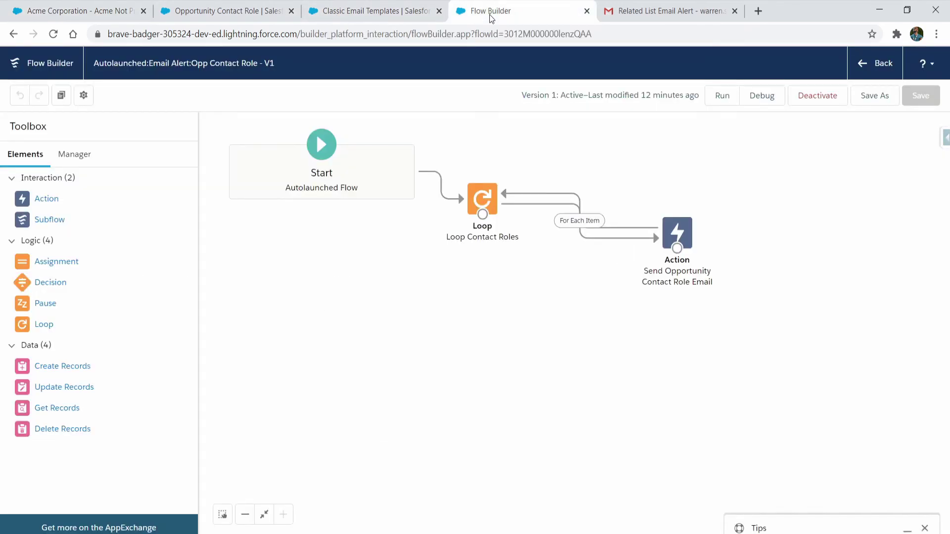